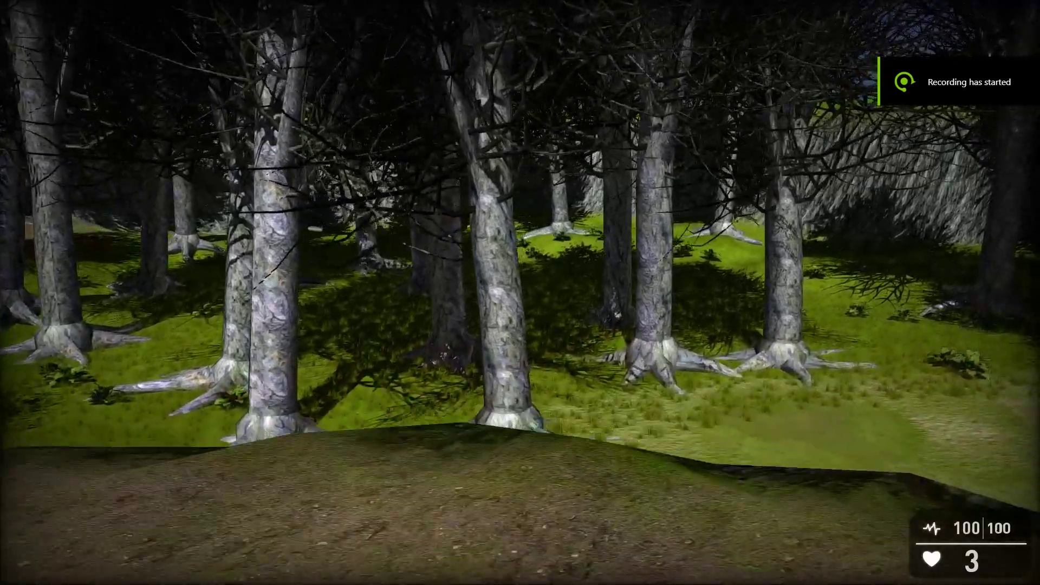
Step: Walk through the forest in the test game to examine the path, trees and ground vegetation, and return to the level editor
key("w")
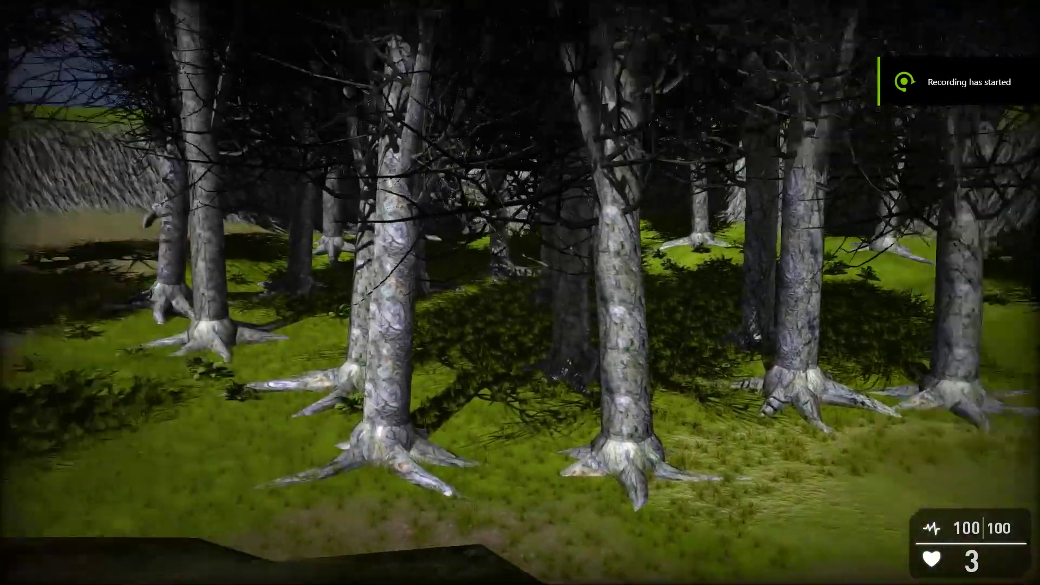
key("w")
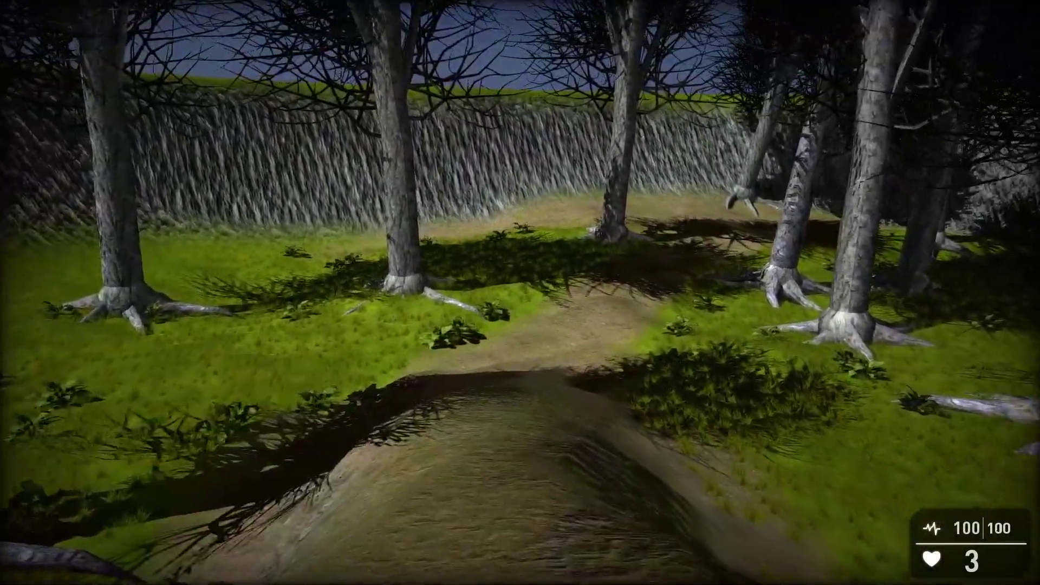
key("w")
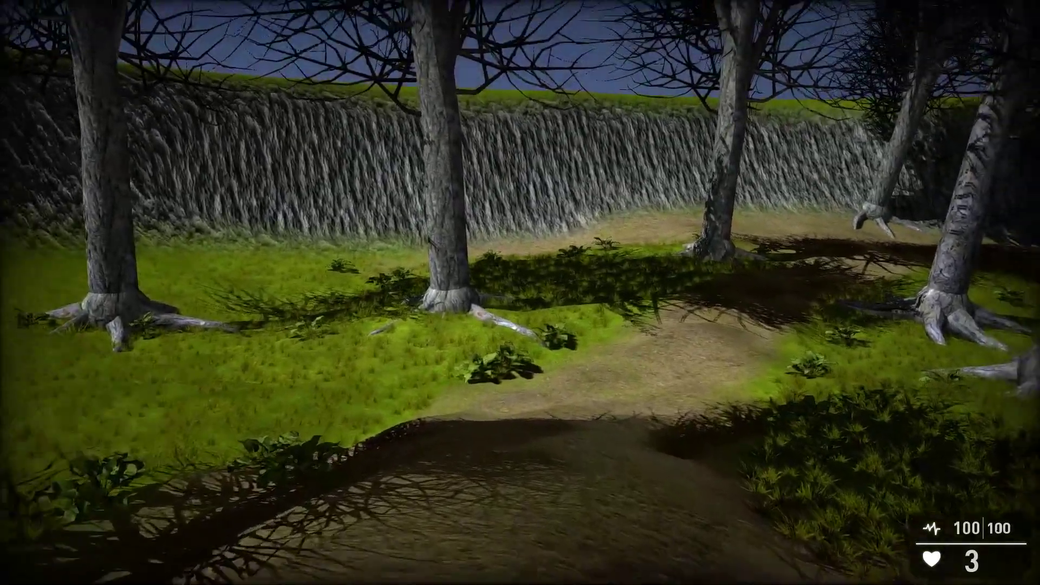
key("w")
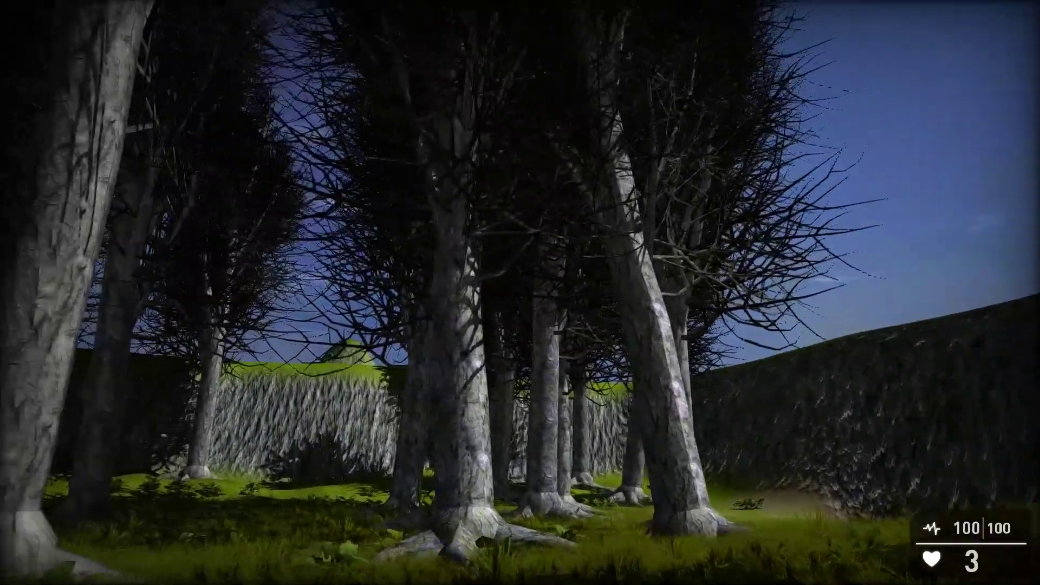
key("w")
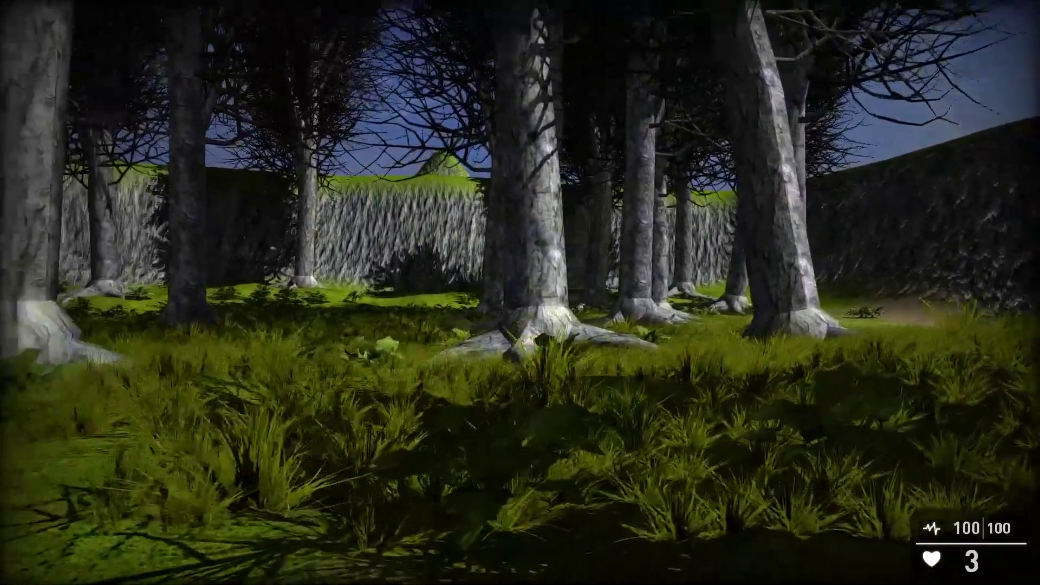
key("w")
key("w")
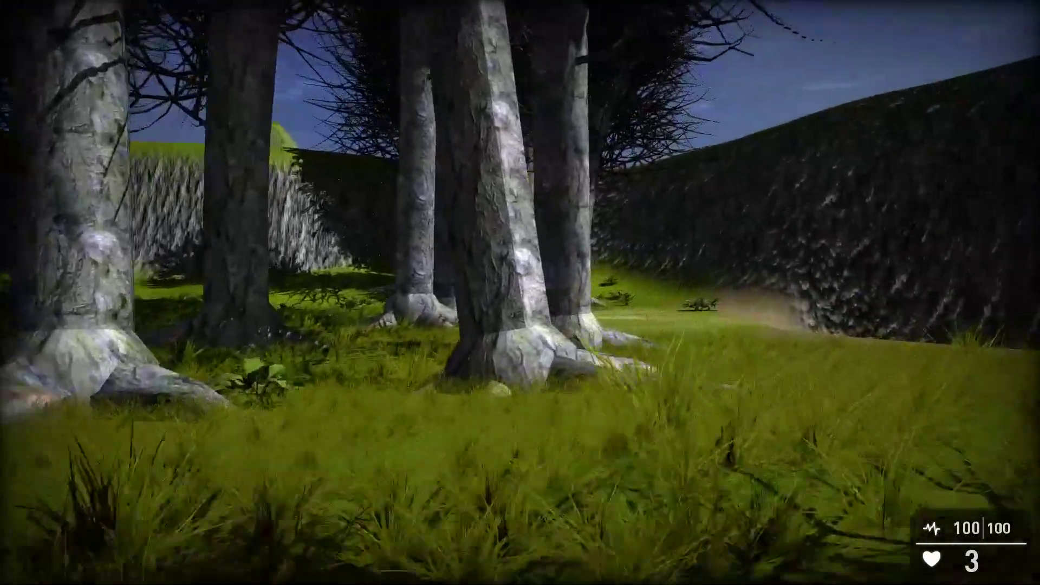
key("w")
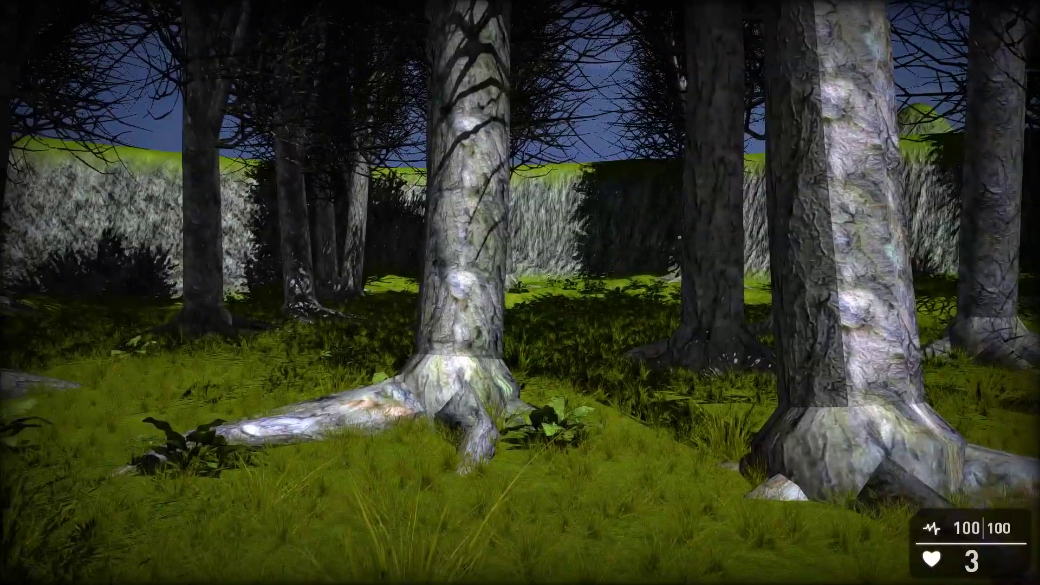
key("w")
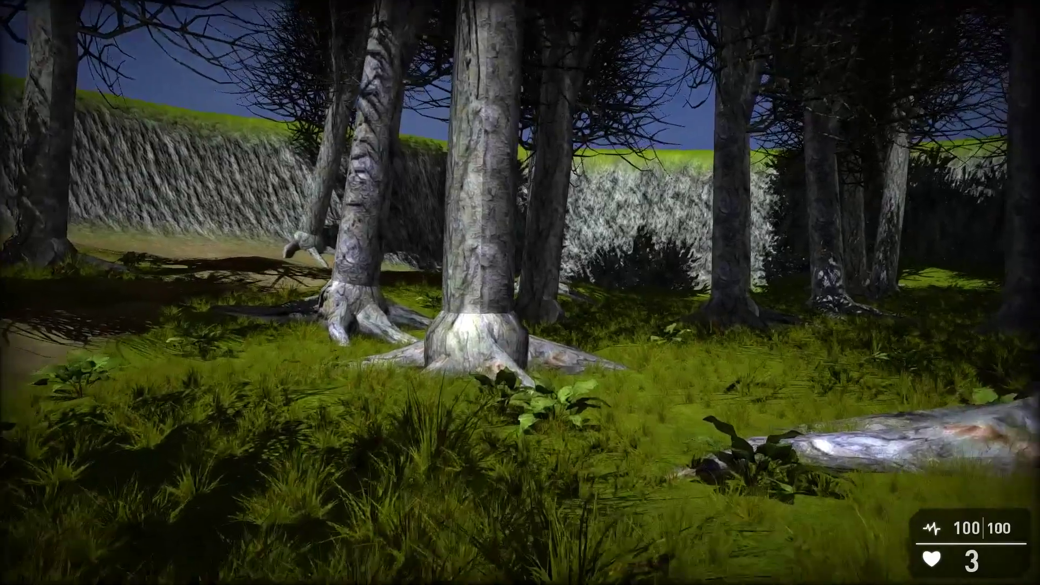
key("w")
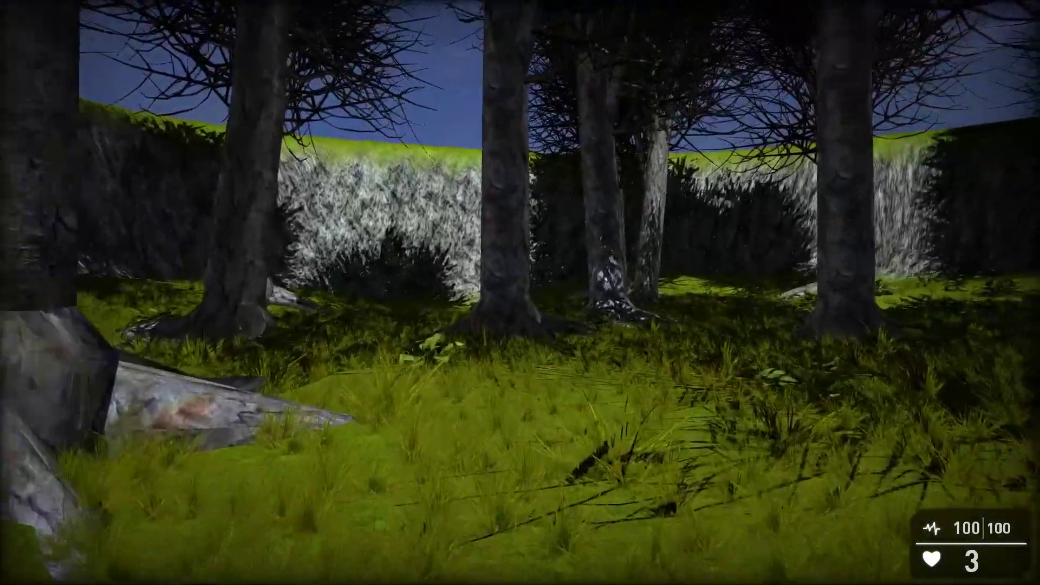
key("w")
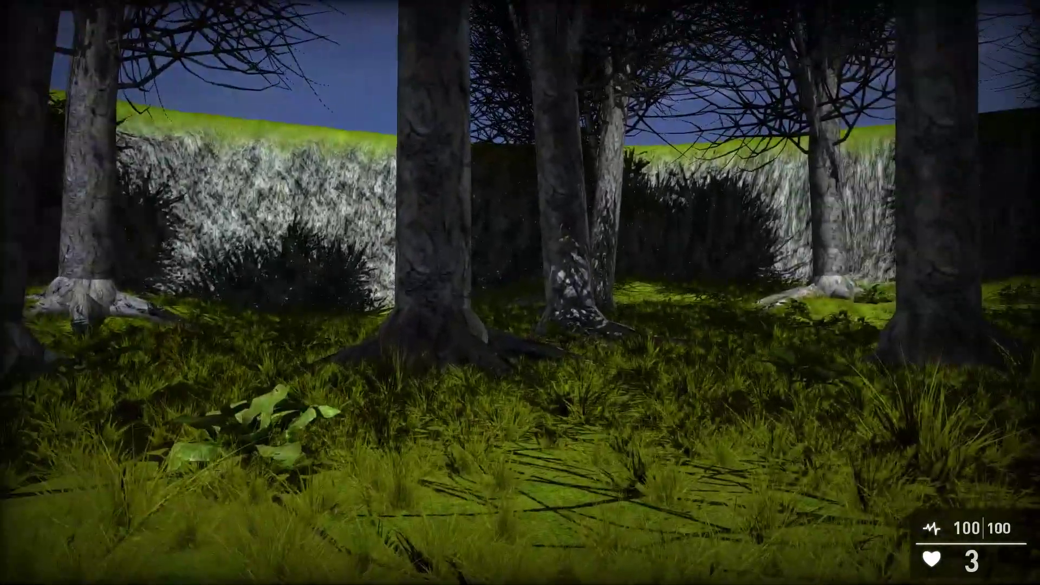
key("s")
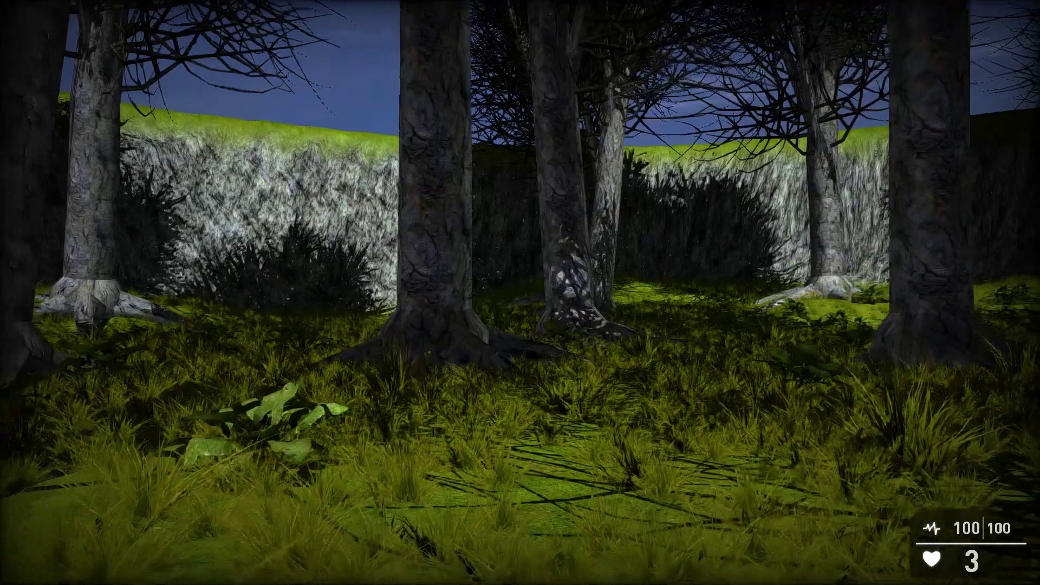
key("s")
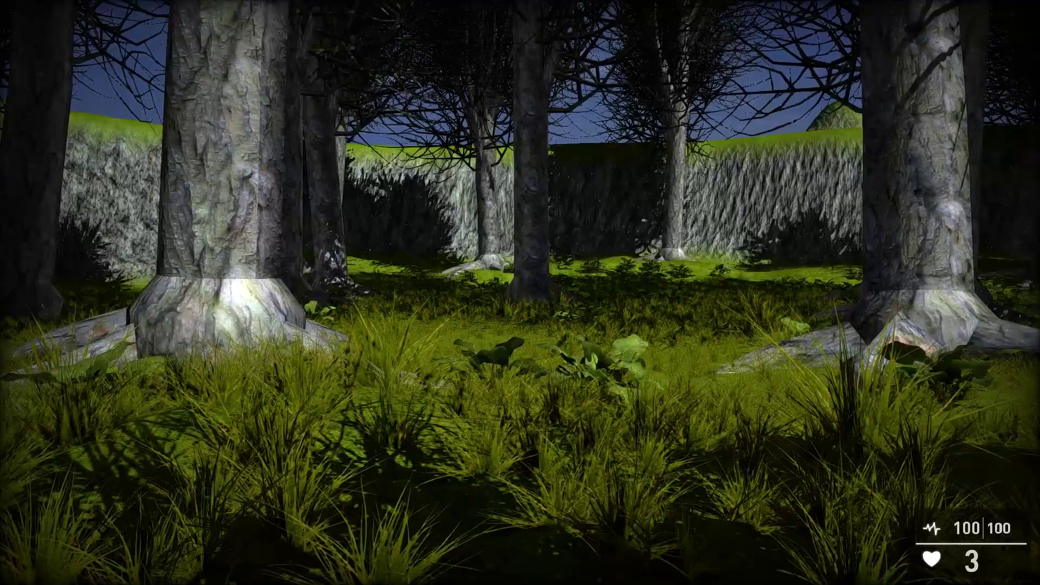
key("Escape")
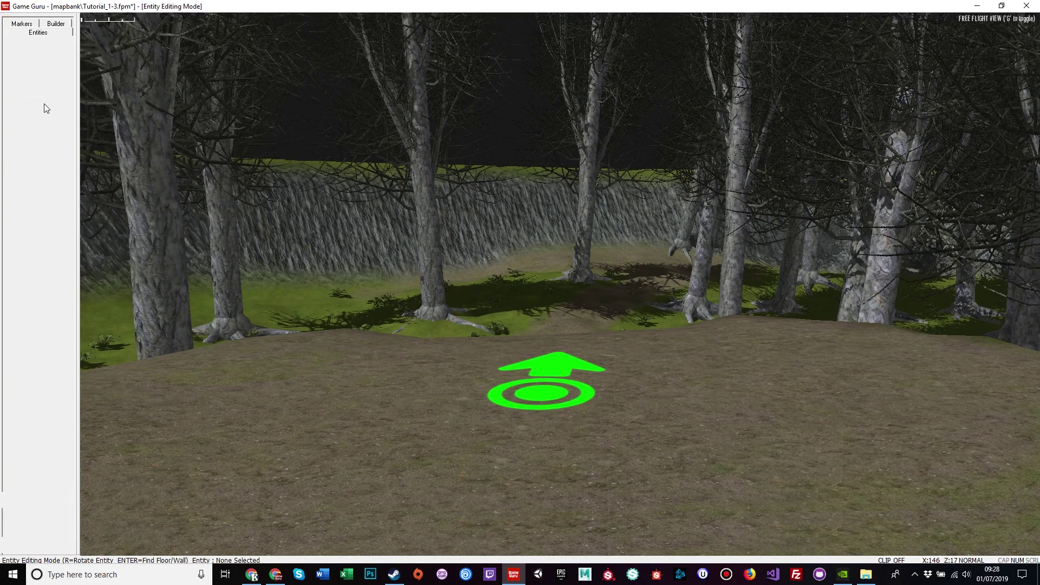
Step: Add Flower 14 (Animated) from the Foliage category of the entity library to the level's entities
left_click(42, 114)
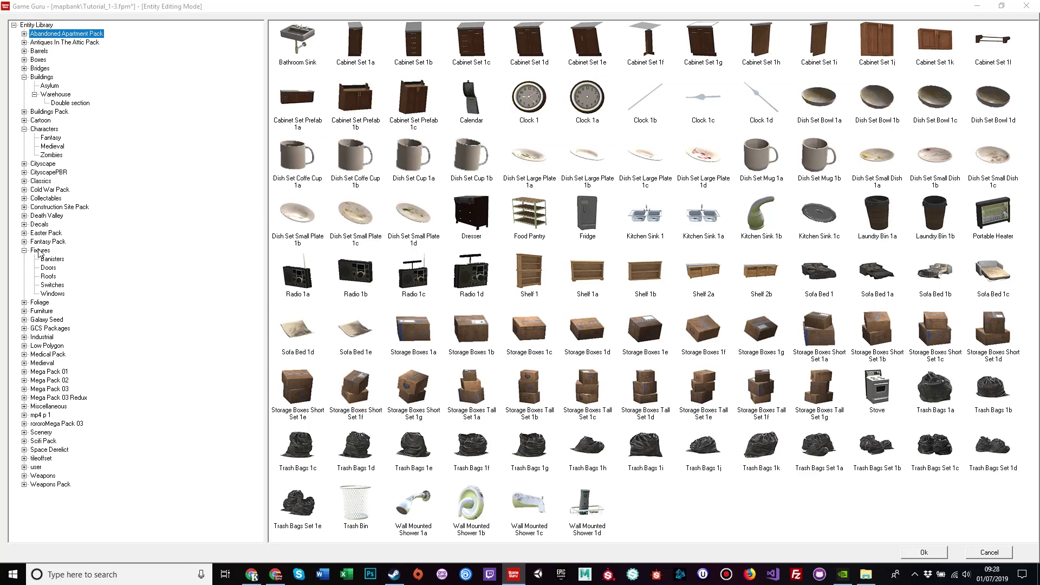
left_click(38, 304)
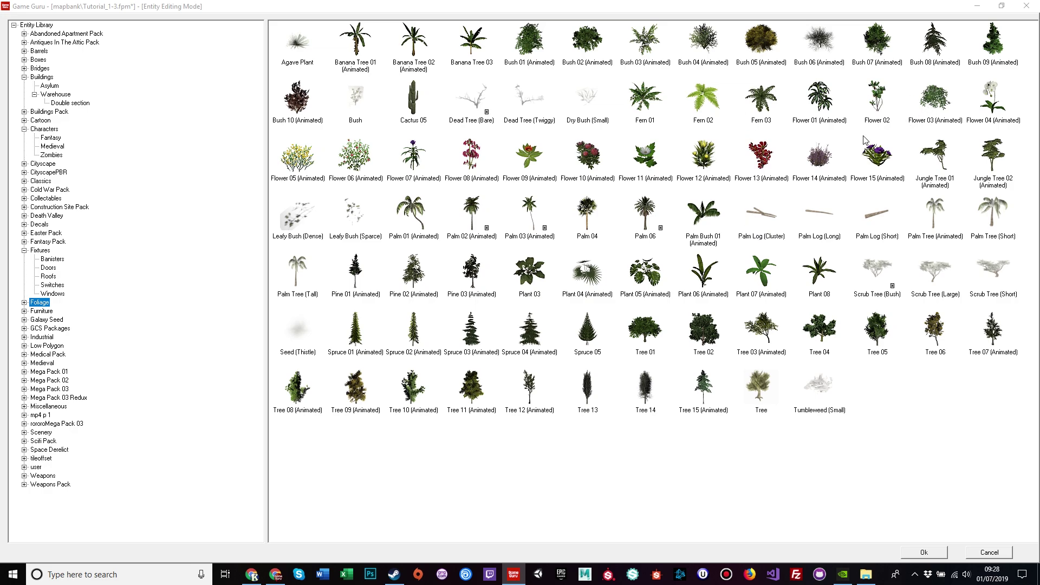
double_click(819, 160)
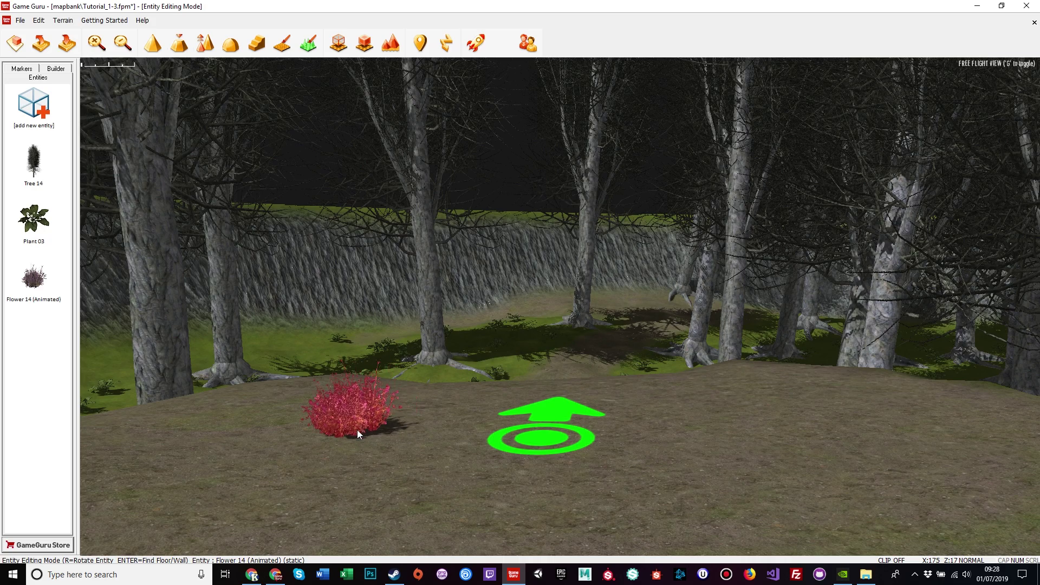
Step: Place a trial Flower 14 on the dirt mound beside the start marker and examine it up close
left_click(357, 430)
right_click_drag(502, 442, 453, 501)
key("w")
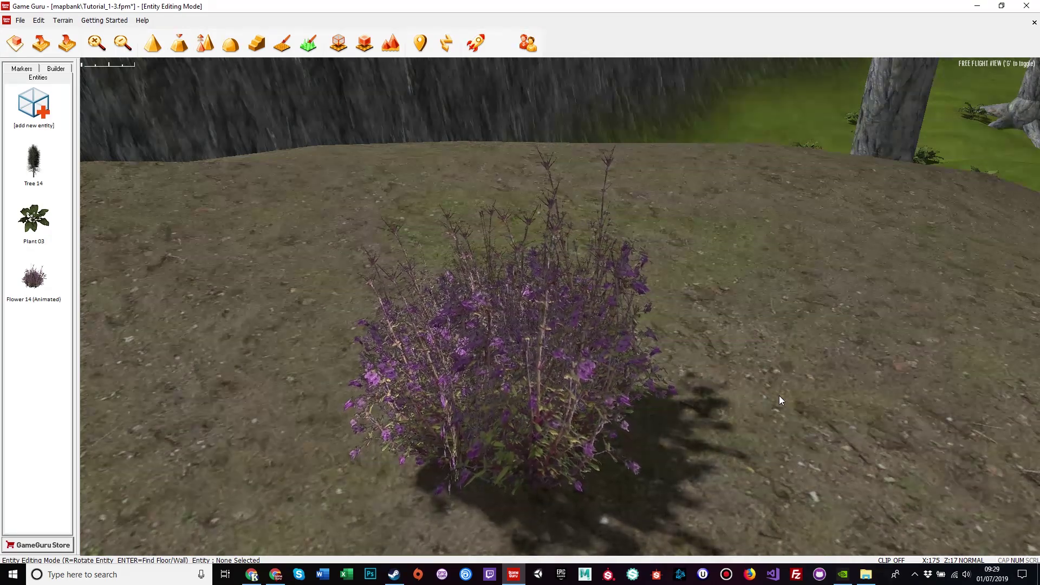
left_click(554, 388)
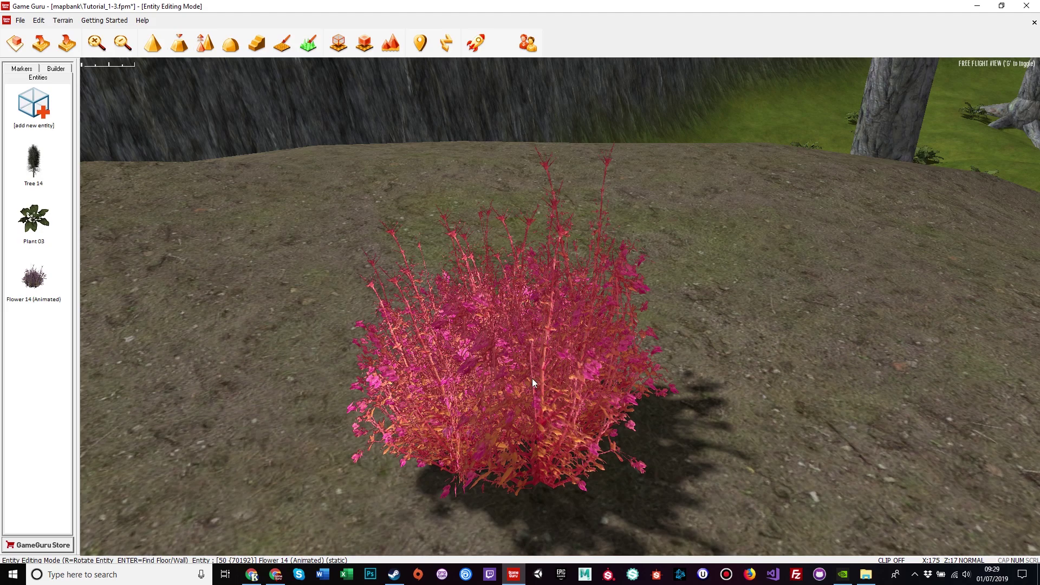
left_click(811, 355)
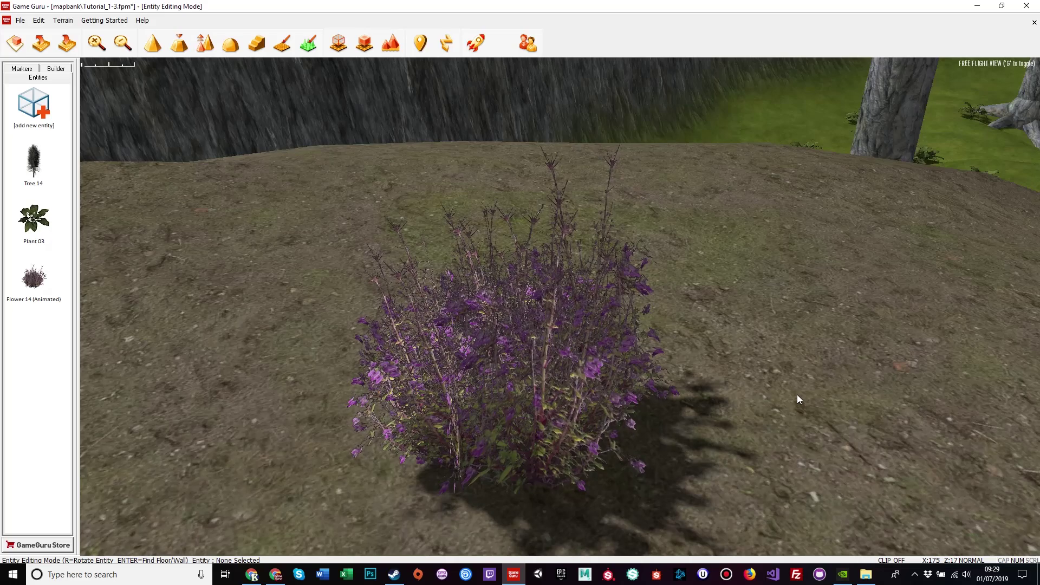
Step: Extract the trial flower on the dirt mound, set it down closer to the start marker, and delete it
mouse_move(796, 397)
right_mouse_down()
mouse_move(786, 397)
mouse_move(872, 382)
mouse_move(823, 382)
right_mouse_up()
key("s")
right_click(445, 400)
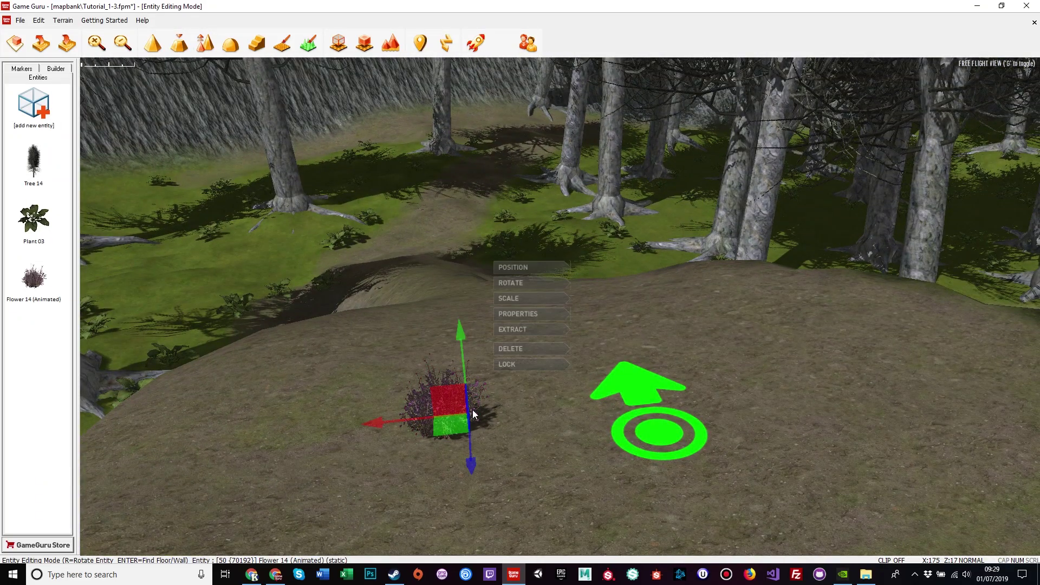
left_click(515, 334)
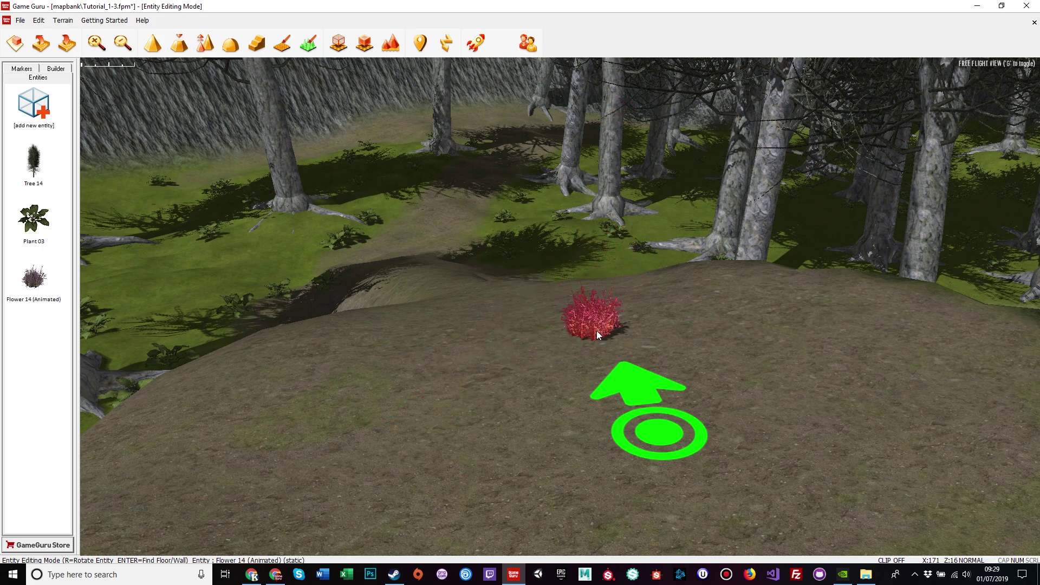
left_click(518, 382)
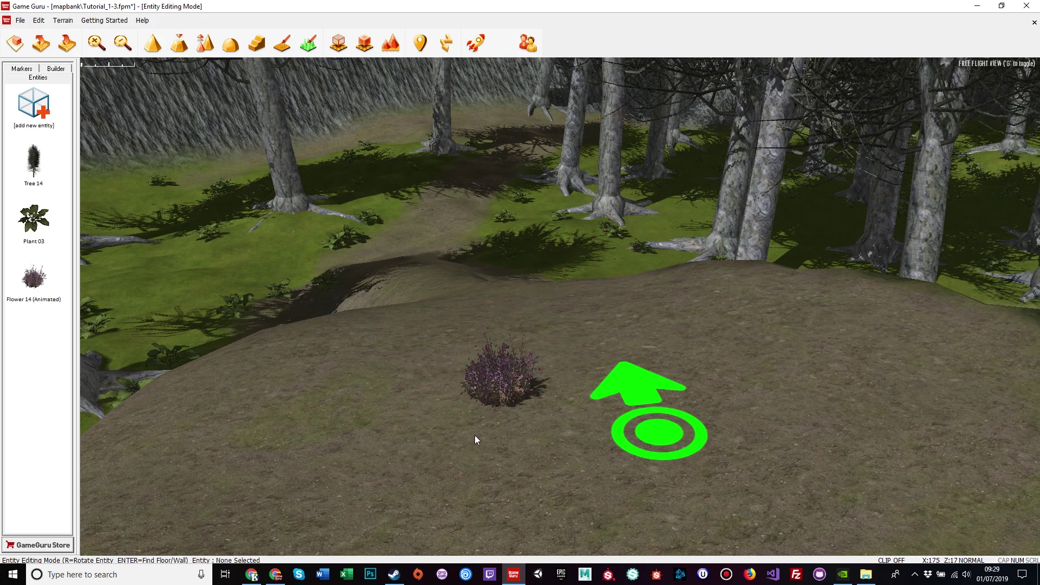
right_click(497, 379)
left_click(538, 319)
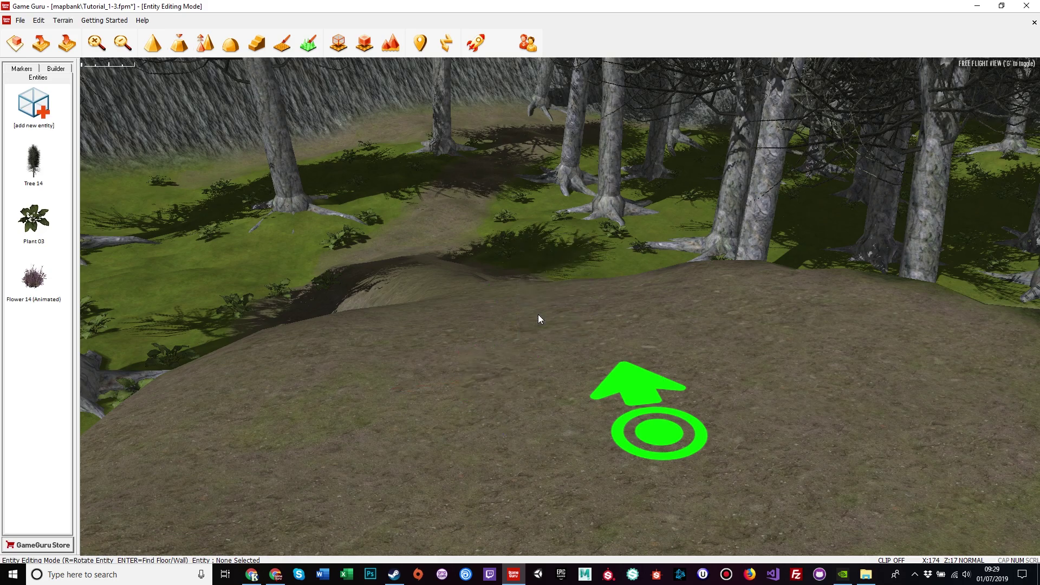
Step: Pick Flower 14 (Animated) for placement and put one at the roots of a tree on the grass beside the dirt path
right_click_drag(228, 281, 233, 181)
key("w")
right_click_drag(520, 209, 447, 282)
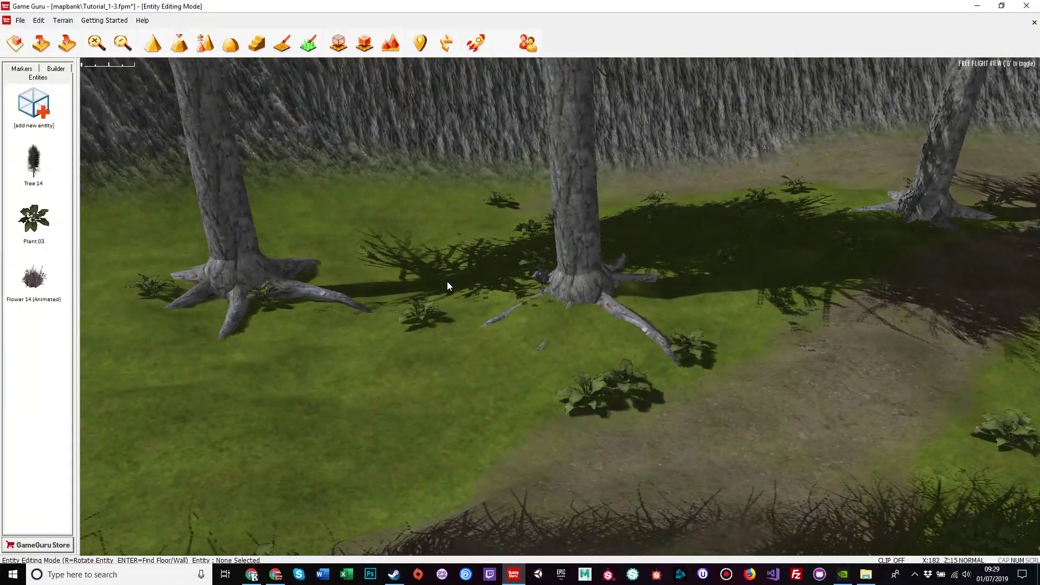
left_click(34, 279)
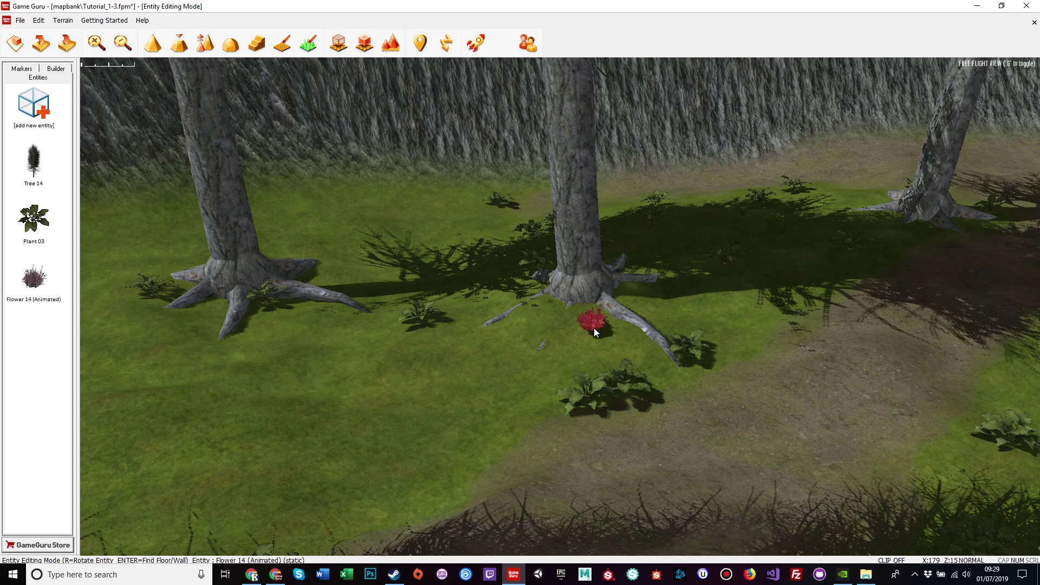
Step: Place another Flower 14 in front of a tree's roots on the grass across the dirt path
key("a")
mouse_move(558, 399)
right_mouse_down()
mouse_move(624, 395)
mouse_move(558, 399)
right_mouse_up()
key("w")
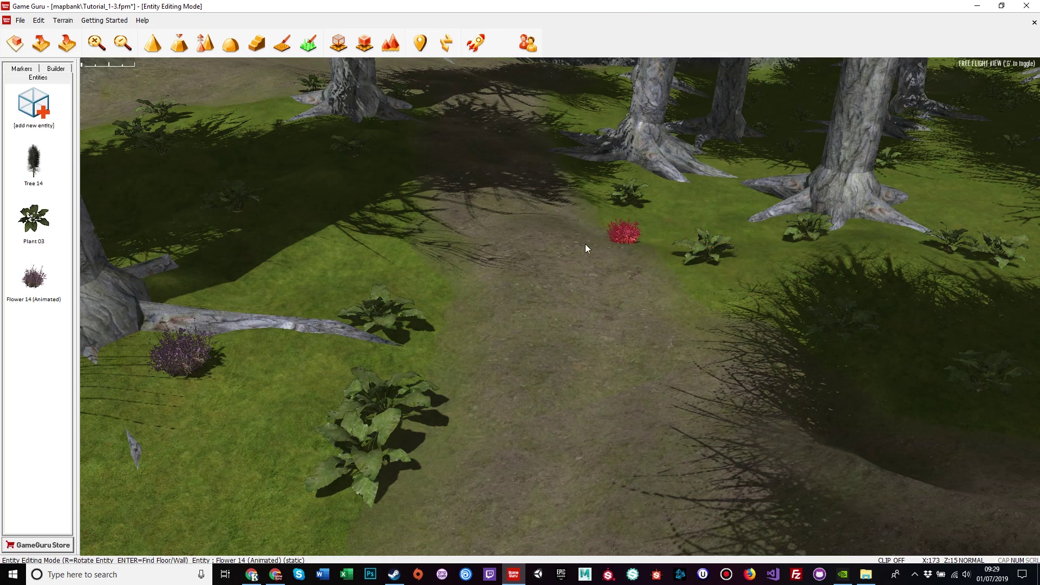
right_click_drag(536, 257, 579, 237)
key("w")
key("w")
key("s")
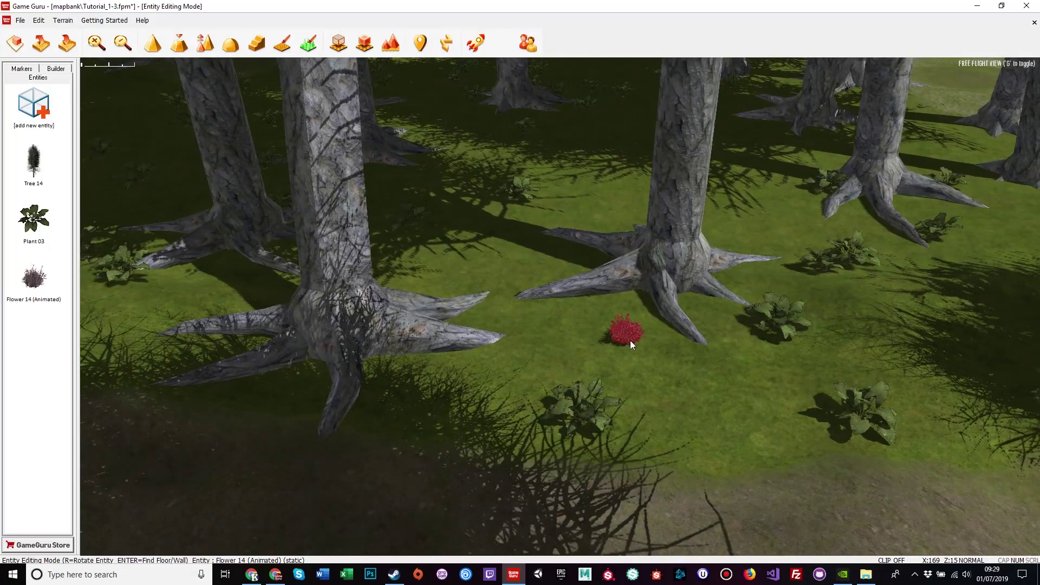
left_click(625, 319)
Step: Place a Flower 14 beside the roots of the outer tree facing the small pool of water
key("d")
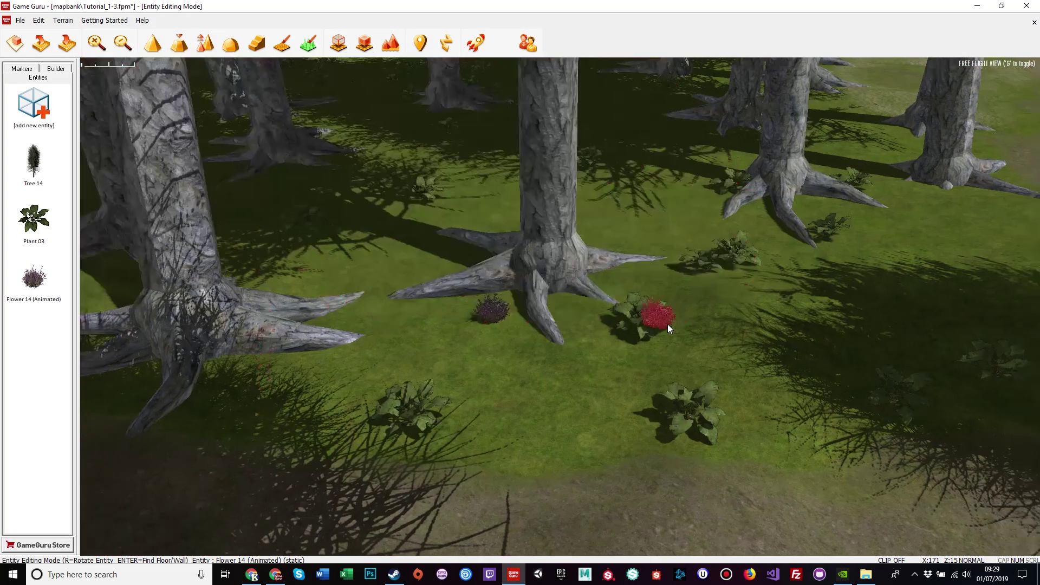
key("w")
right_click_drag(668, 324, 722, 312)
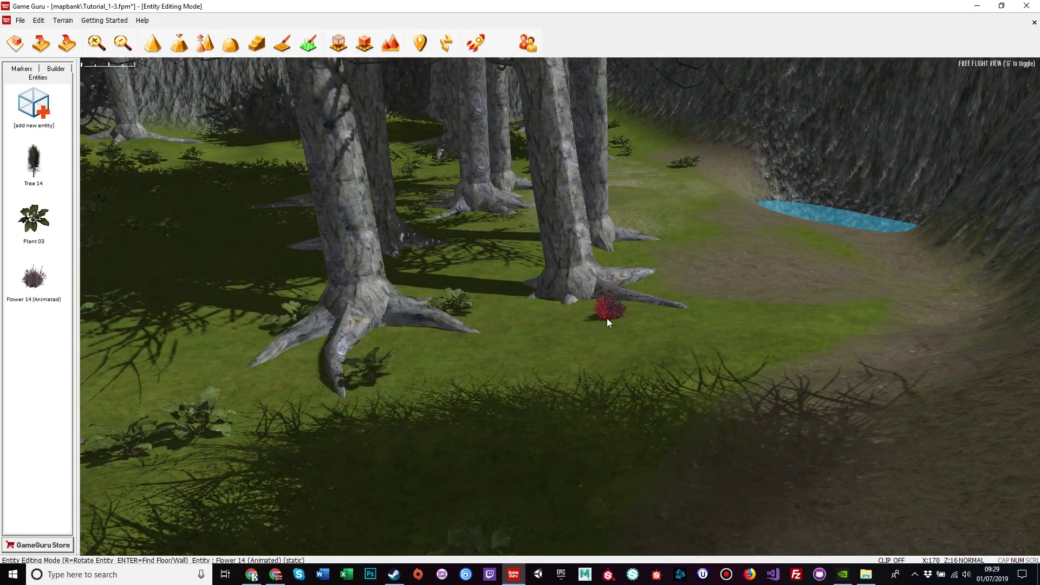
left_click(606, 318)
Step: Place a Flower 14 on the grass at the base of the lone tree in front of the rock wall
right_click_drag(607, 318, 610, 279)
key("w")
key("w")
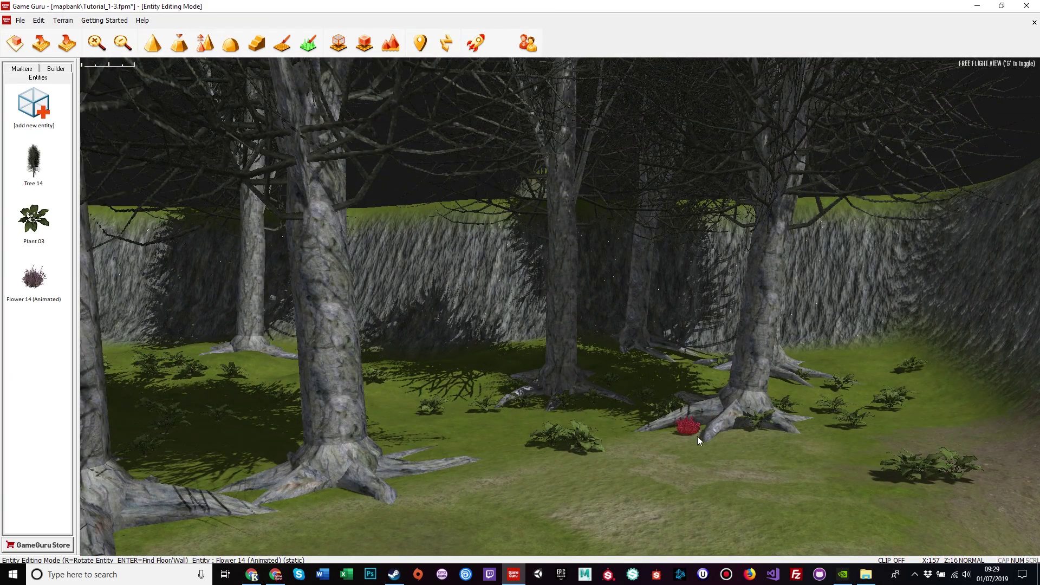
key("w")
right_click_drag(744, 462, 785, 490)
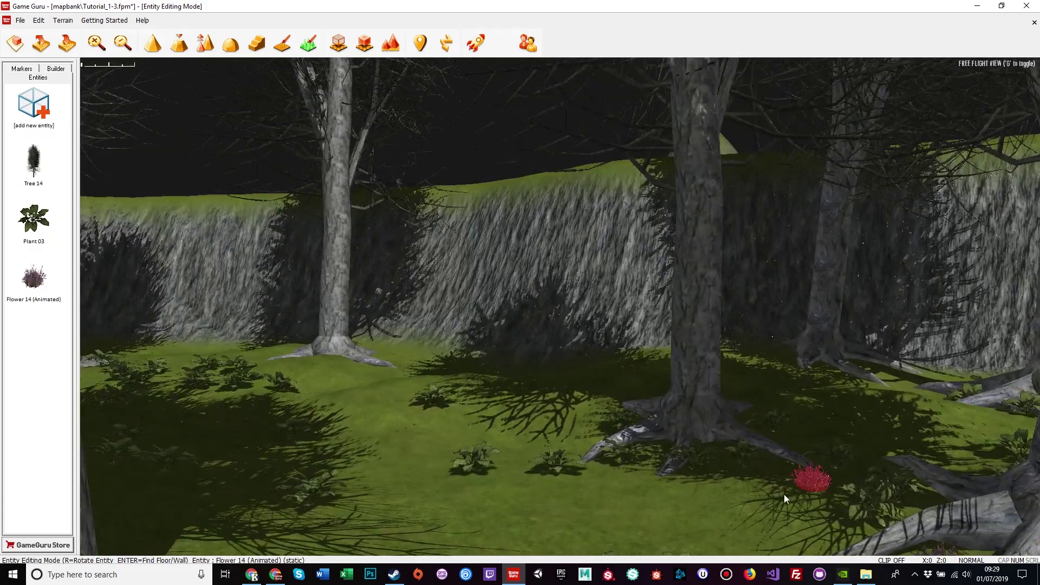
key("w")
right_click_drag(641, 486, 582, 488)
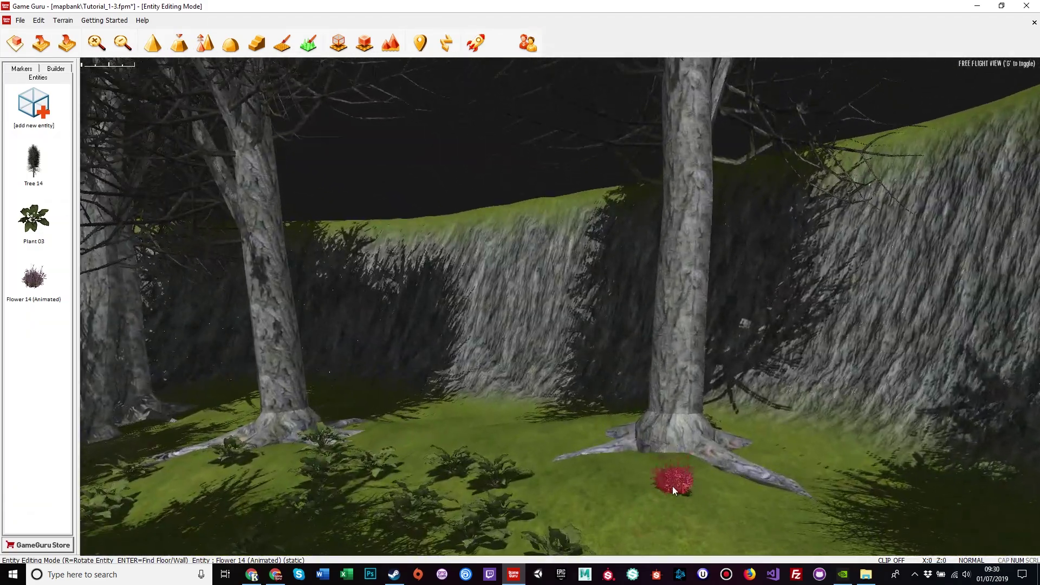
left_click(680, 475)
Step: Place a Flower 14 between the roots of a shaded tree inside the grove
right_click_drag(680, 475, 620, 496)
key("w")
left_click(658, 367)
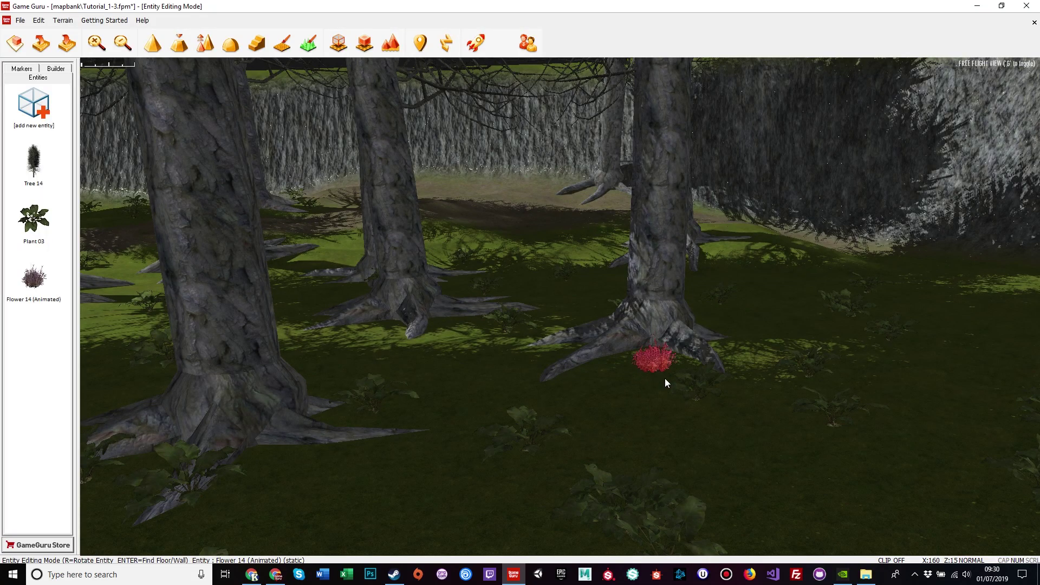
Step: Place further Flower 14 plants in the shaded grove, including one against the leaning tree near the dirt path
key("w")
right_click_drag(666, 379, 813, 368)
key("a")
right_click_drag(563, 358, 620, 464)
left_click(577, 366)
key("s")
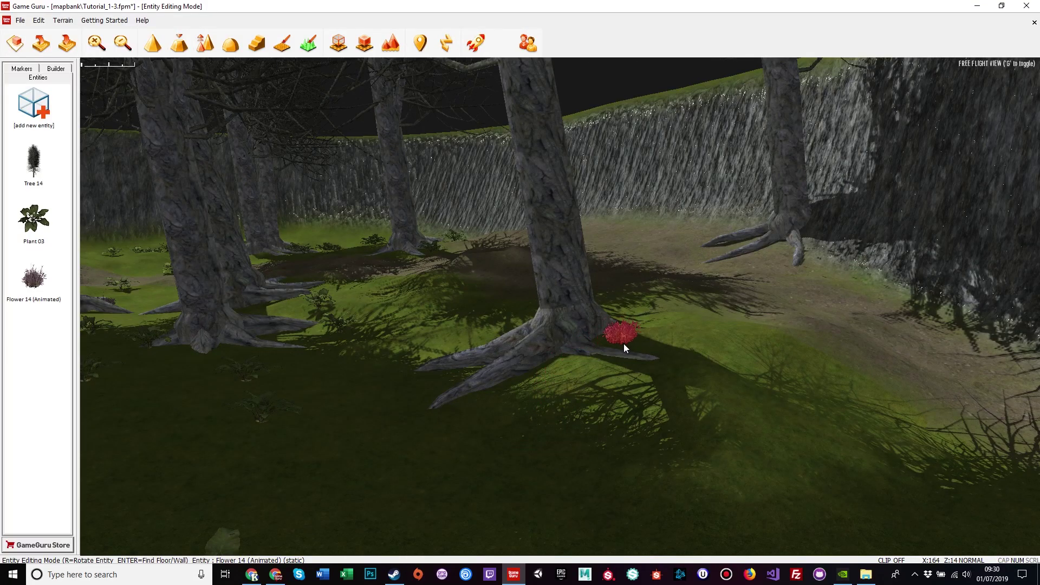
left_click(624, 344)
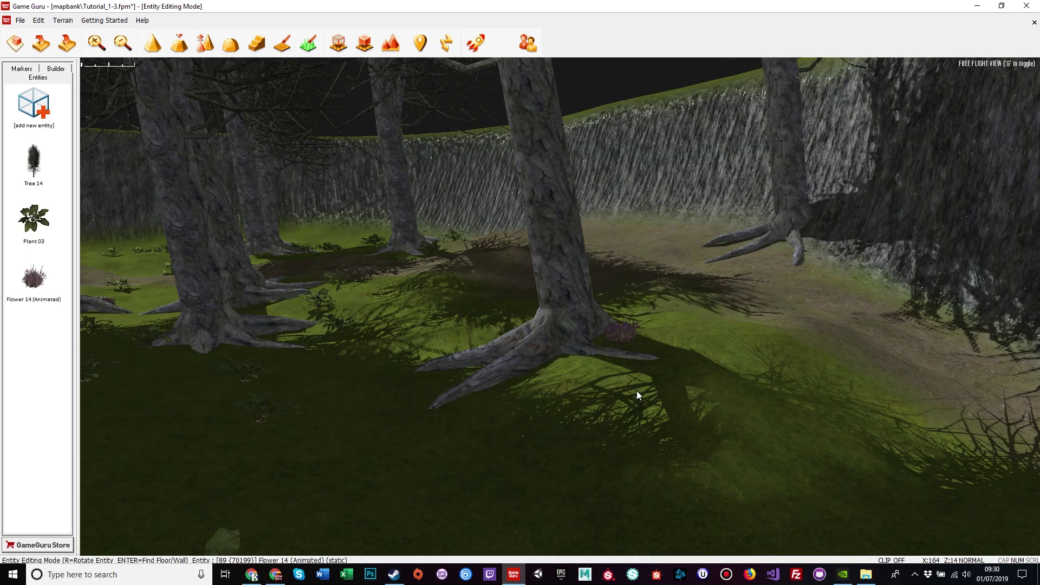
Step: Position a Flower 14 against the roots of the tree on the grass beside the dirt mound
mouse_move(635, 391)
right_mouse_down()
mouse_move(465, 331)
mouse_move(542, 325)
mouse_move(715, 341)
mouse_move(813, 390)
mouse_move(802, 364)
mouse_move(731, 347)
mouse_move(801, 396)
right_mouse_up()
key("w")
key("w")
key("s")
key("w")
key("s")
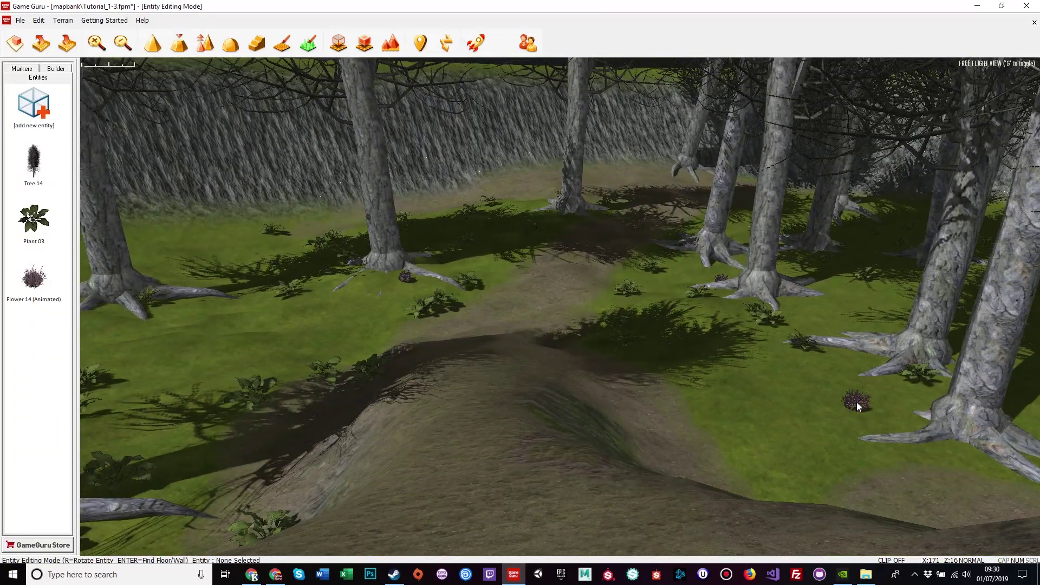
left_click(857, 404)
left_click_drag(894, 415, 922, 427)
left_click(778, 416)
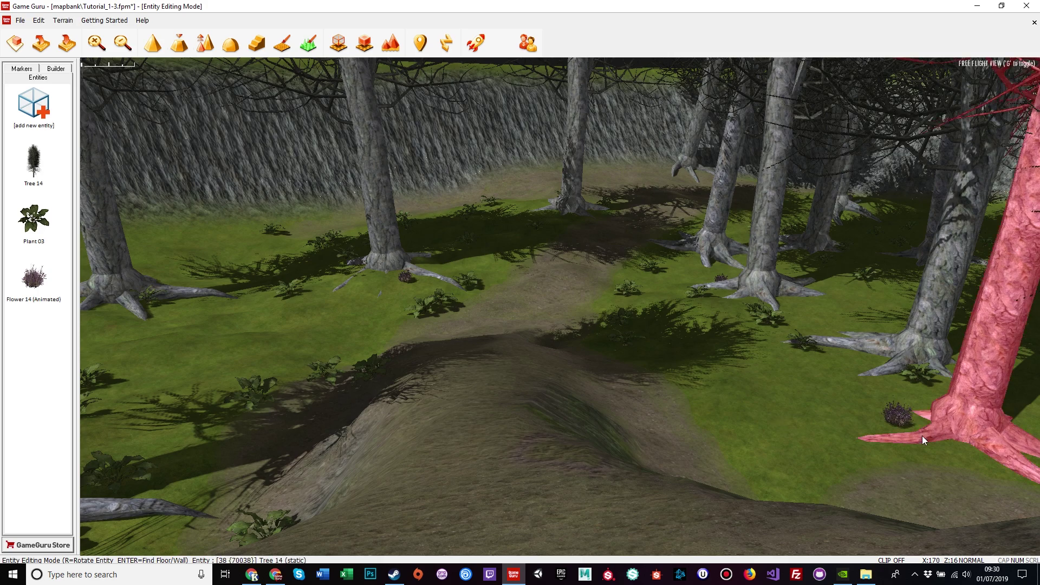
Step: Test the level and walk over the dirt mound to examine the Flower 14 beside the tree near the rock wall
right_click_drag(773, 406, 842, 423)
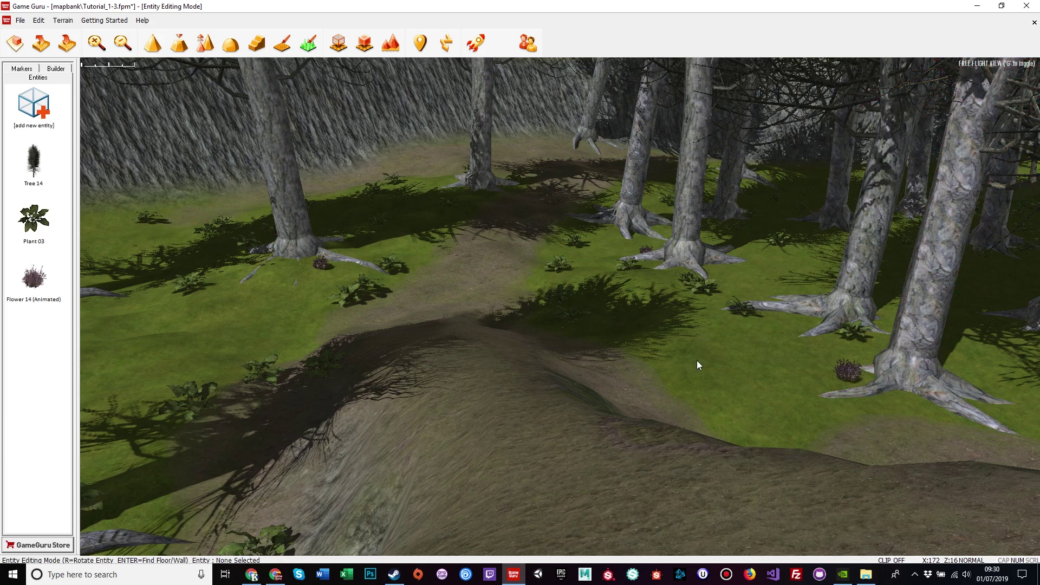
left_click(478, 52)
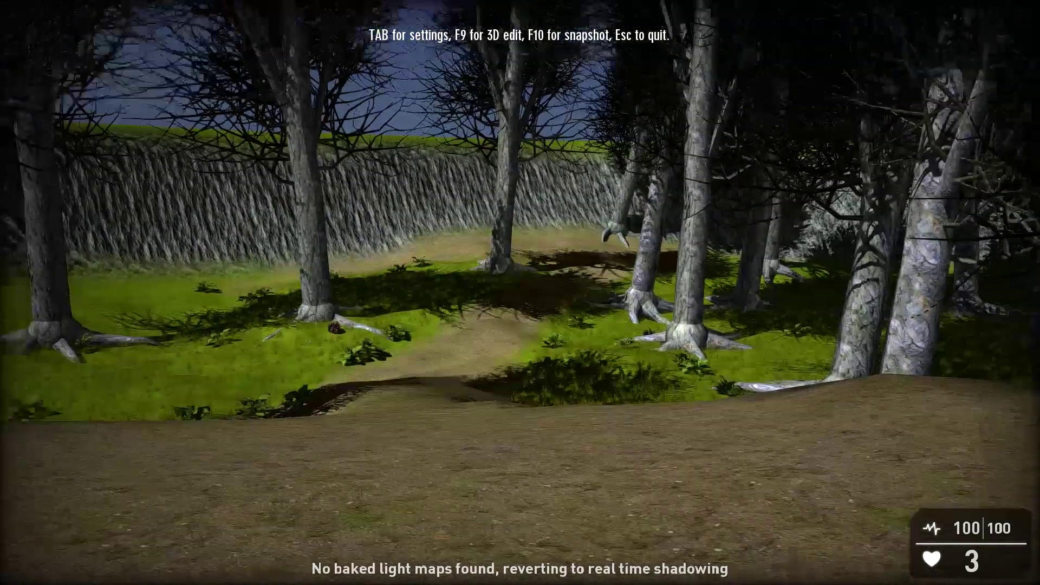
key("w")
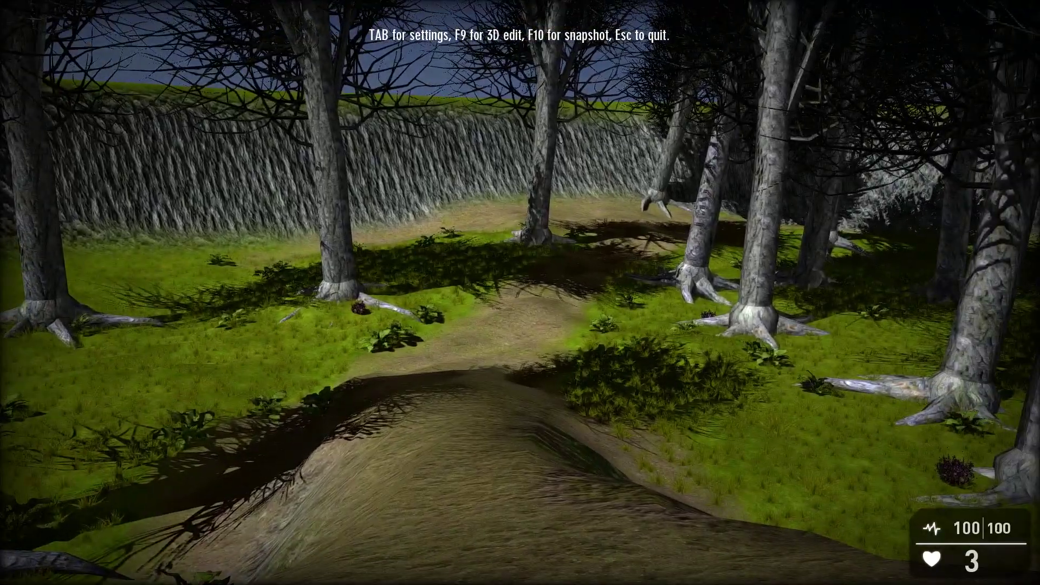
key("w")
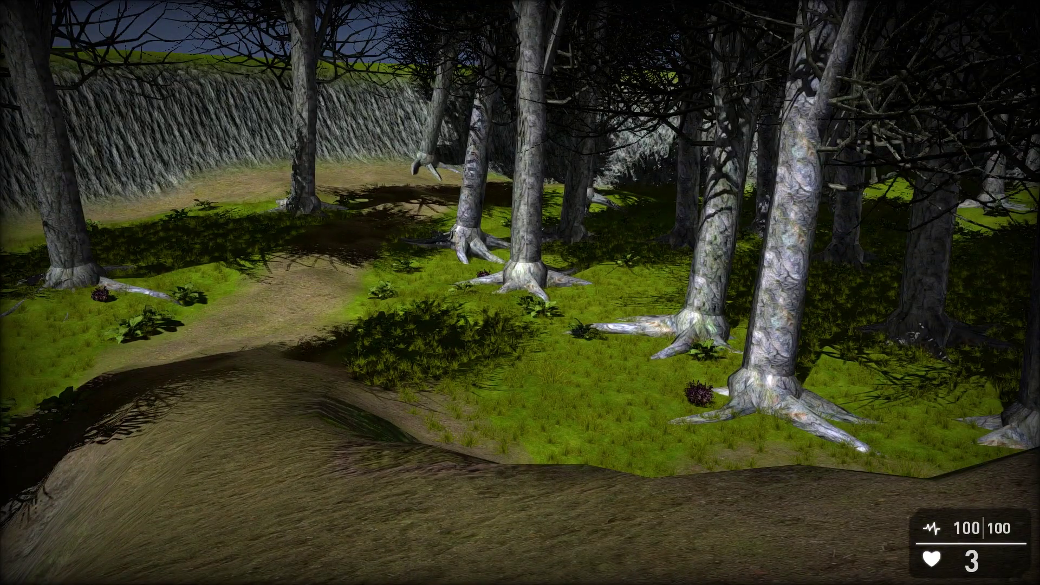
key("w")
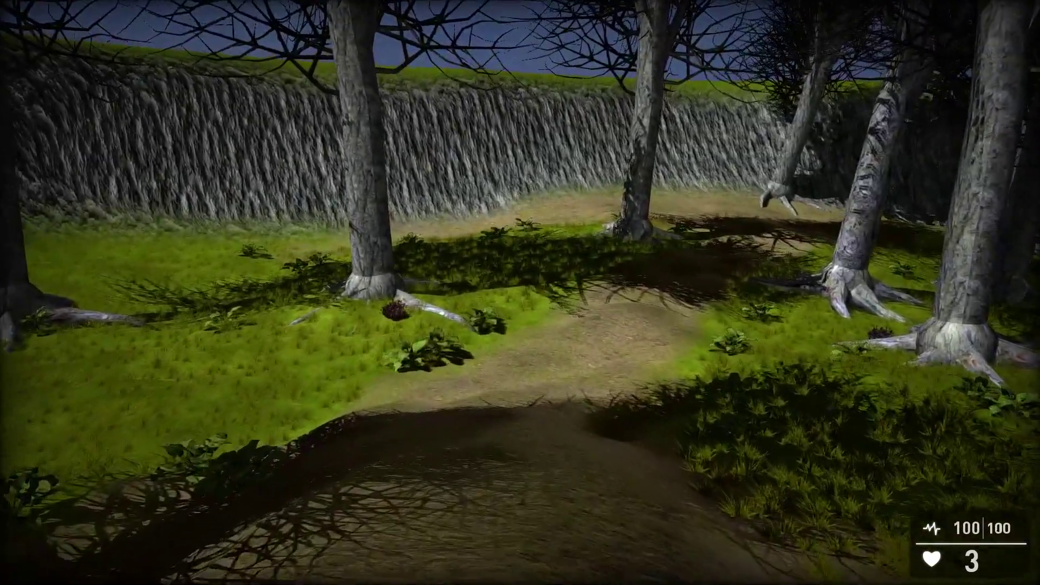
key("w")
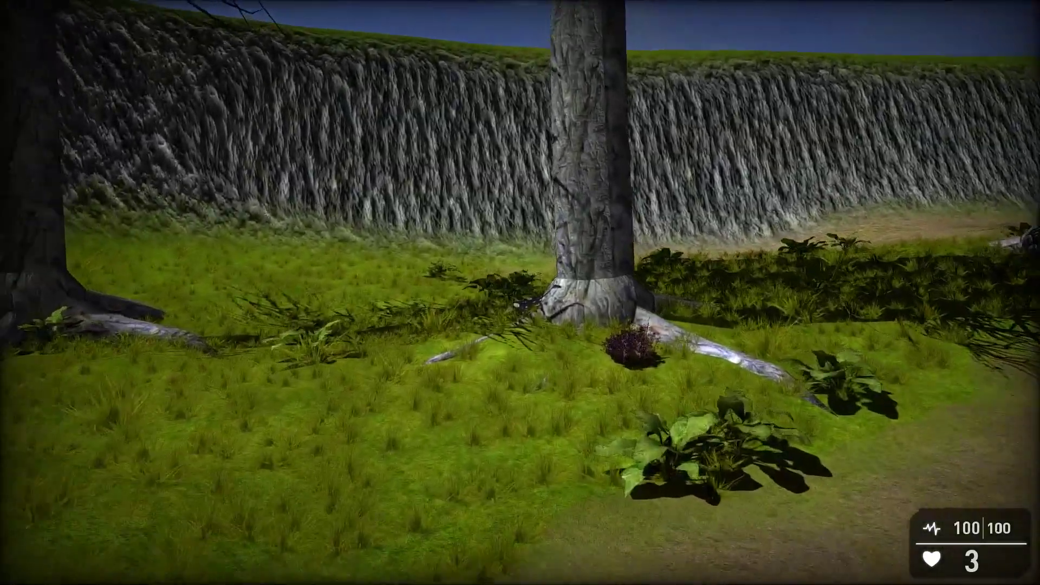
key("w")
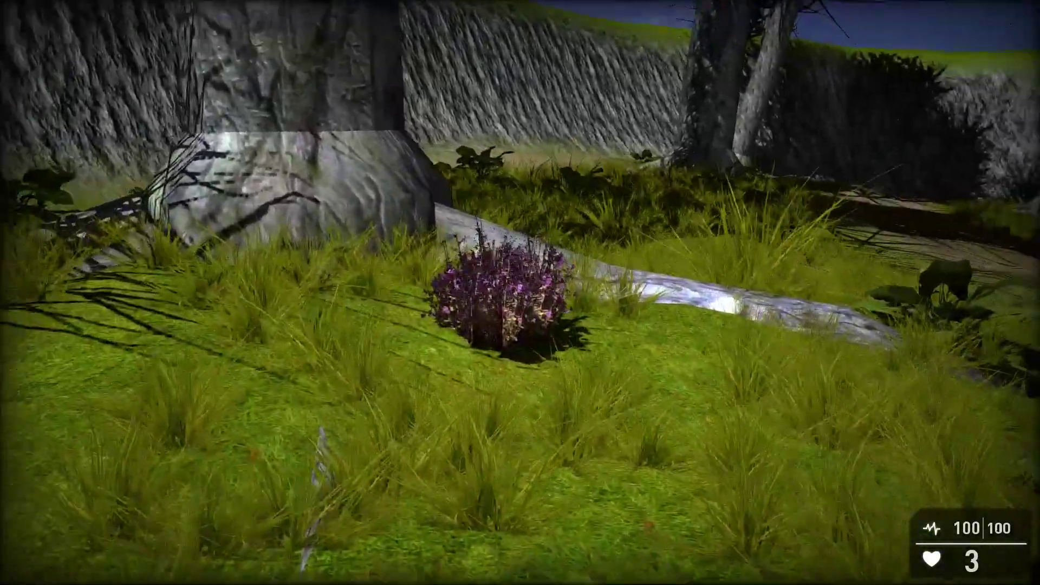
key("w")
key("d")
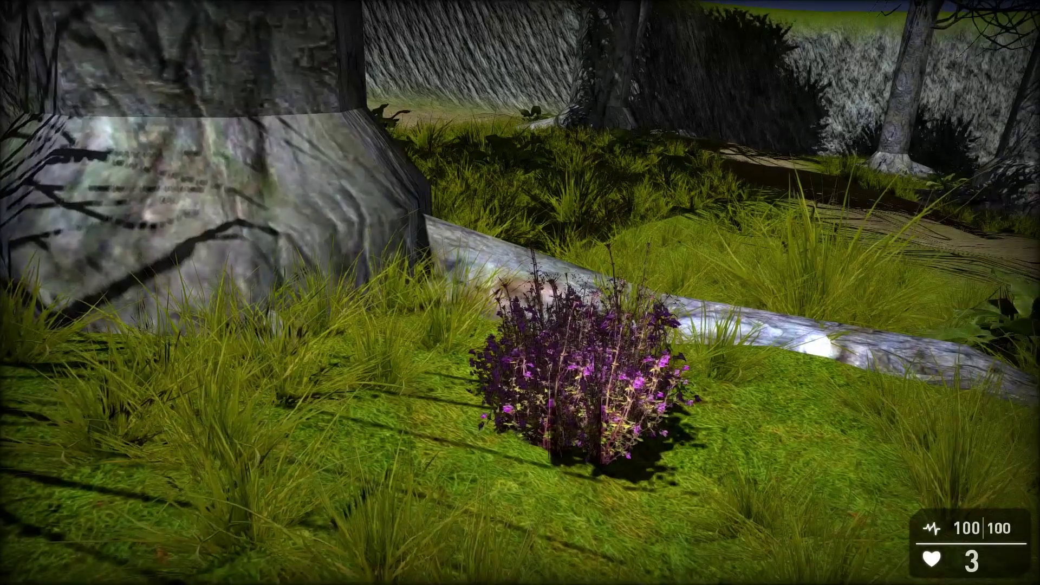
key("s")
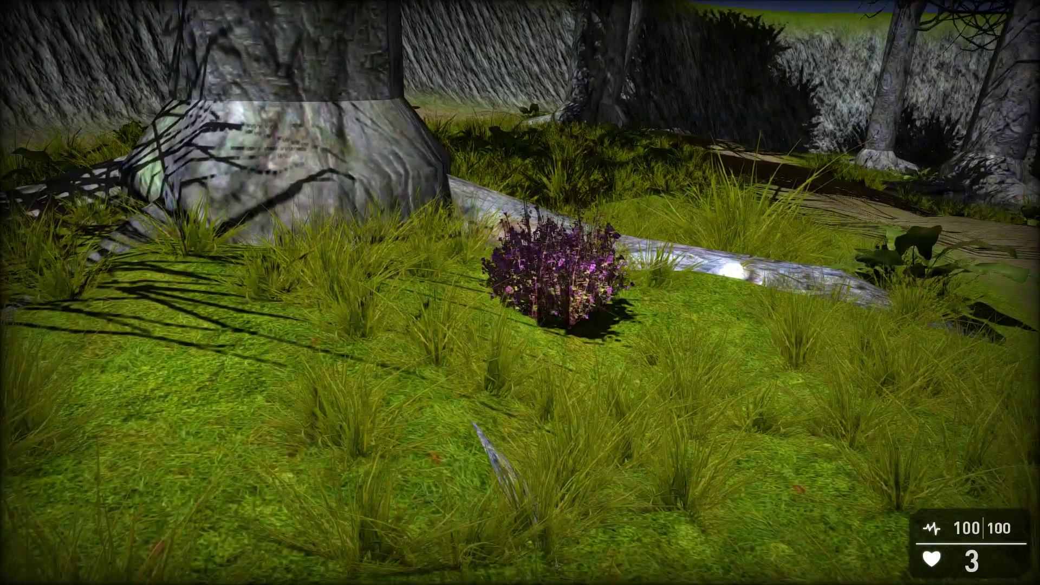
key("s")
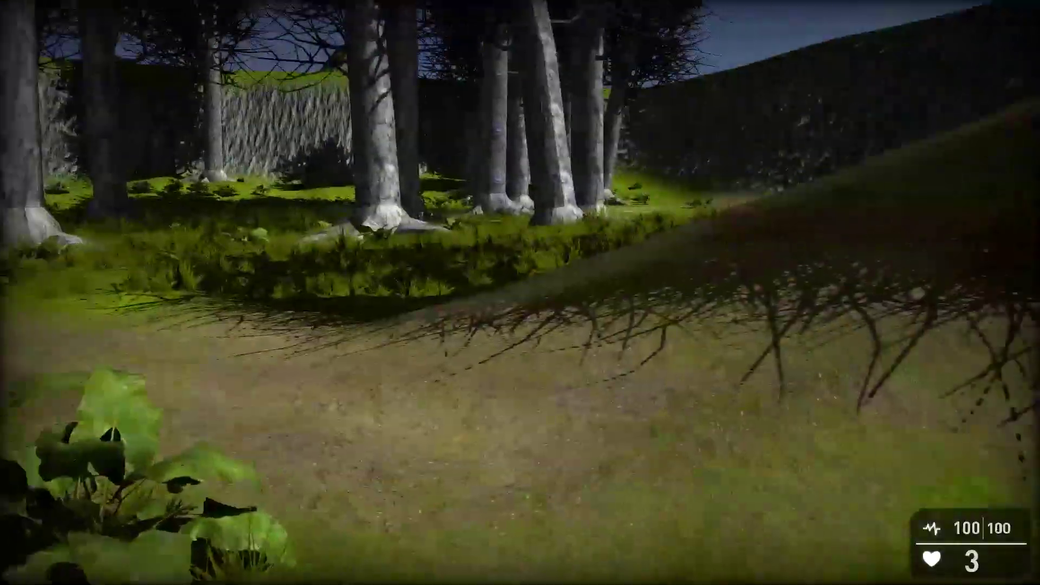
Step: Walk across the dirt path to examine the Flower 14 at the grove's tree roots, and end the test
key("w")
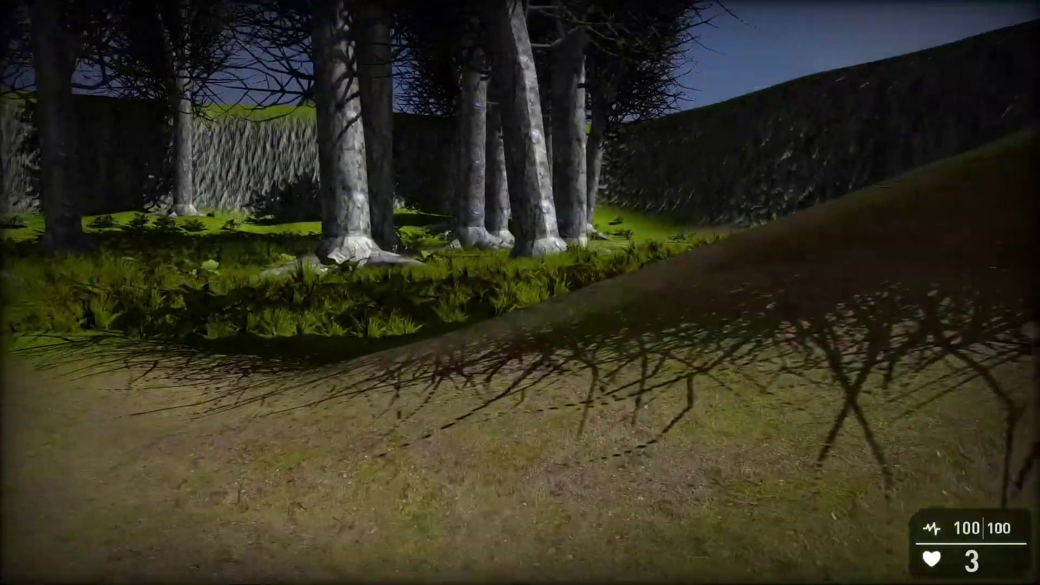
key("w")
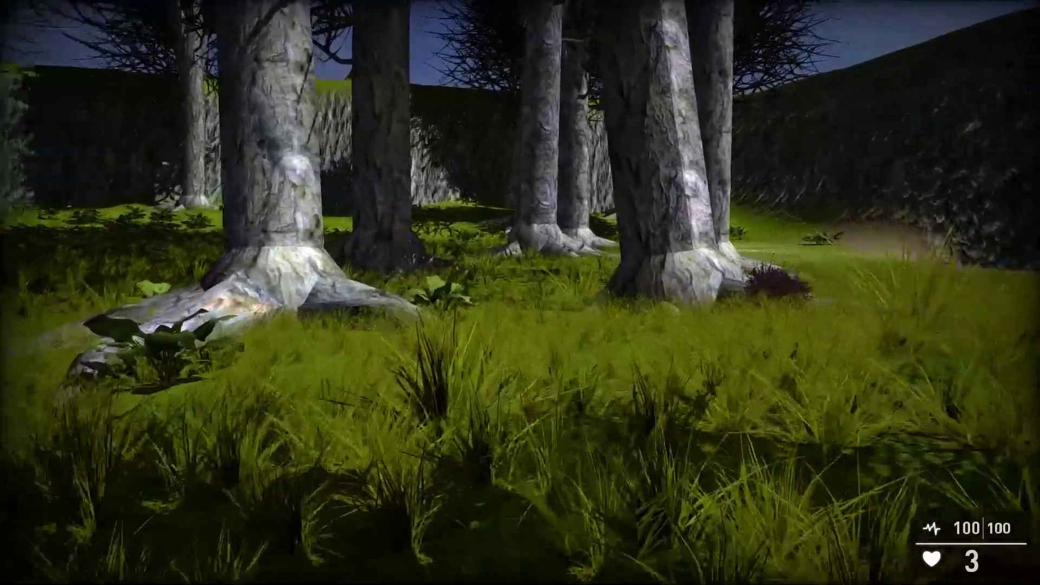
key("w")
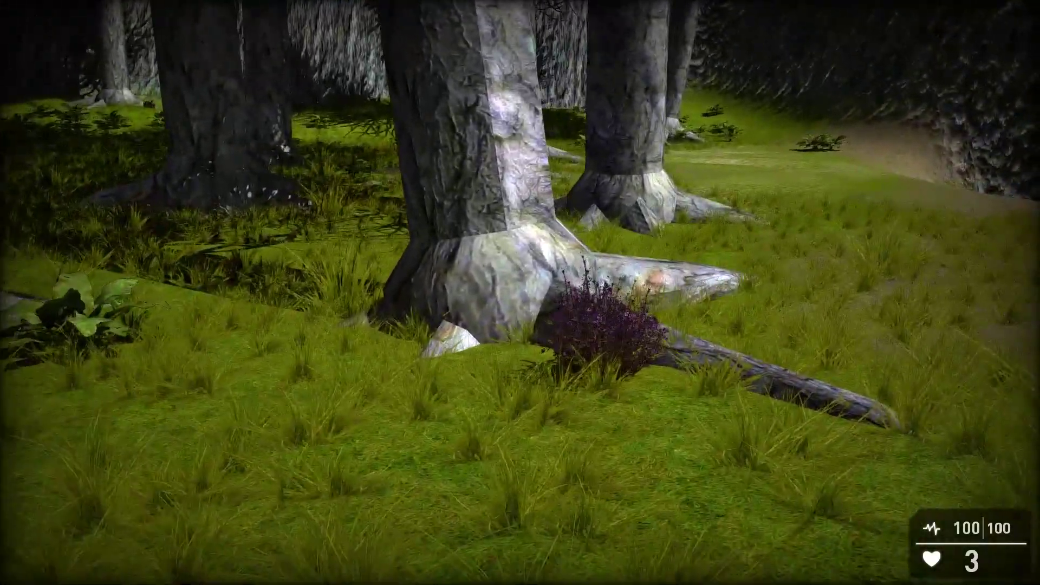
key("s")
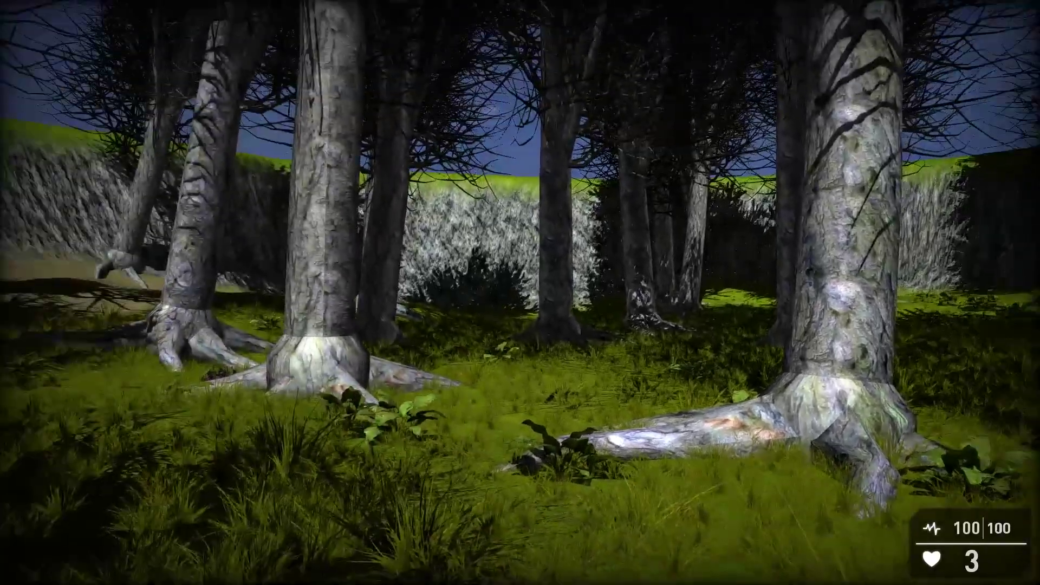
key("Escape")
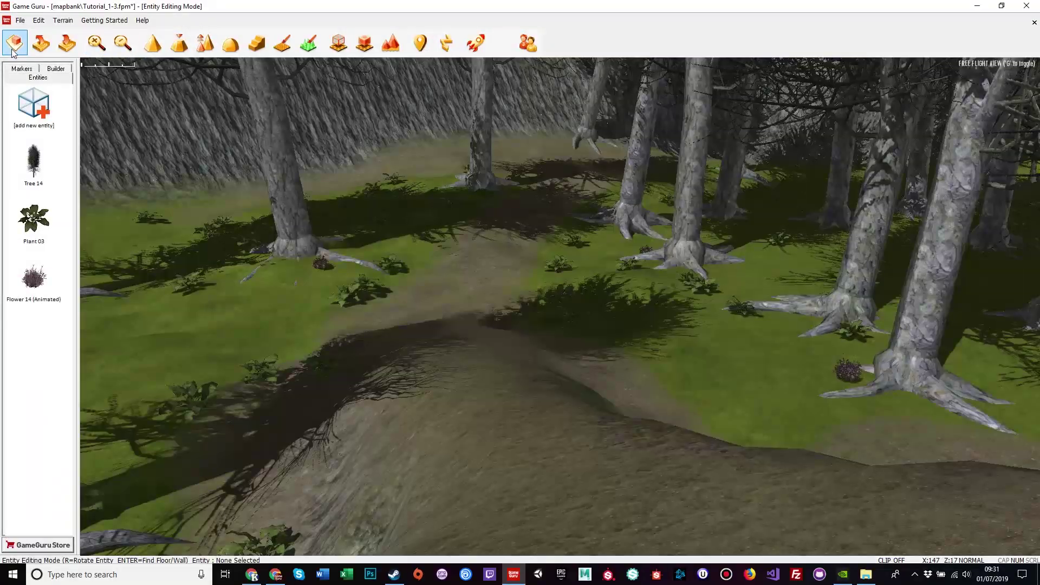
Step: Add Bush 03 (Animated) from the Foliage category of the entity library to the level's entities
left_click(27, 105)
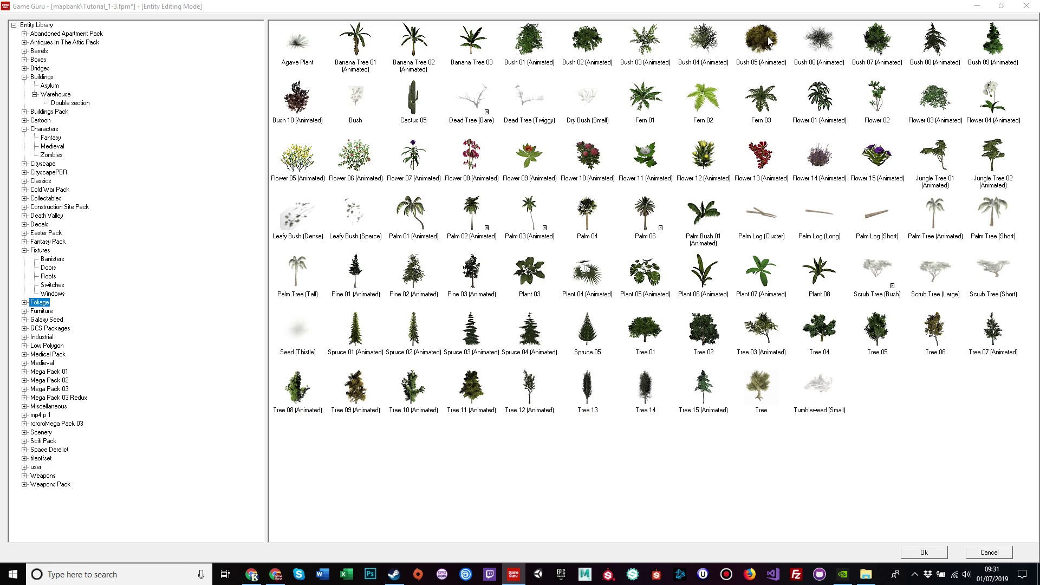
double_click(645, 41)
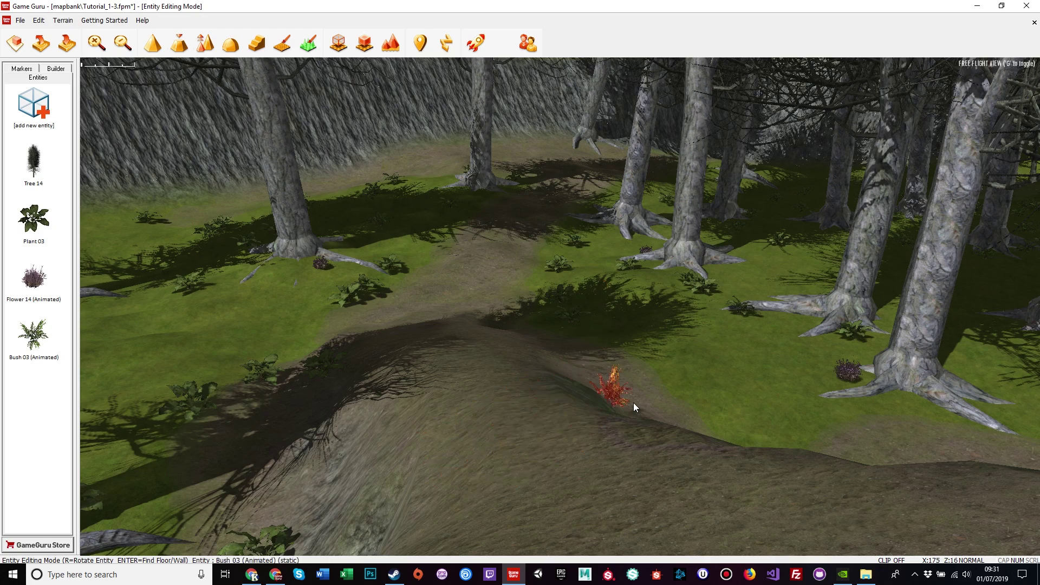
left_click(554, 464)
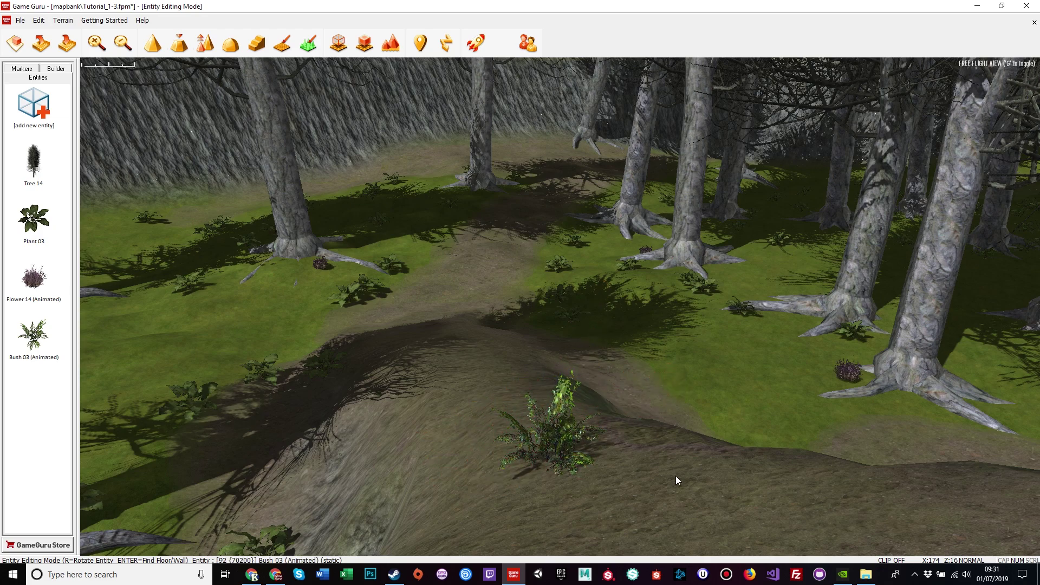
left_click(554, 440)
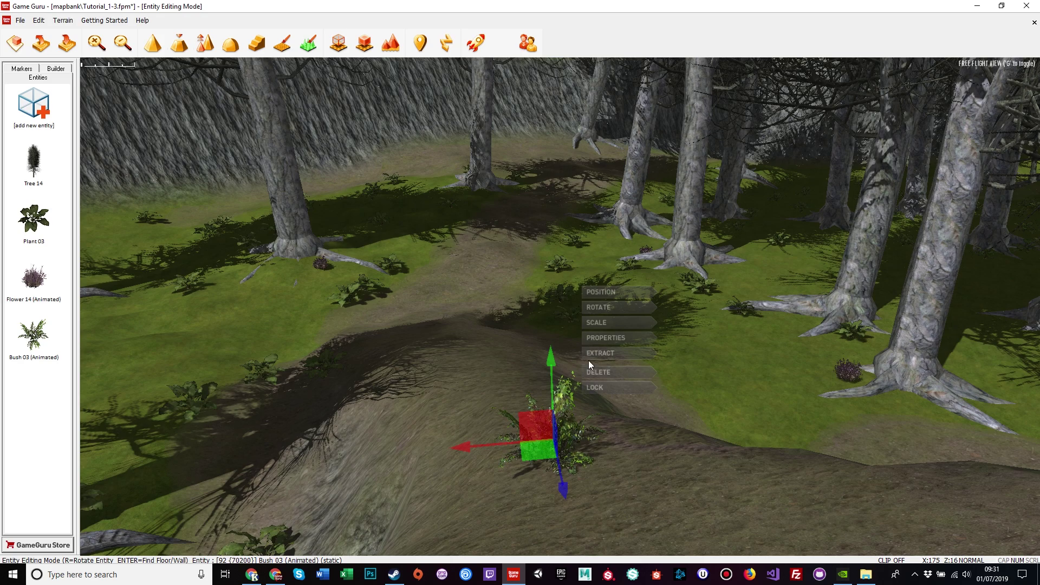
left_click(595, 371)
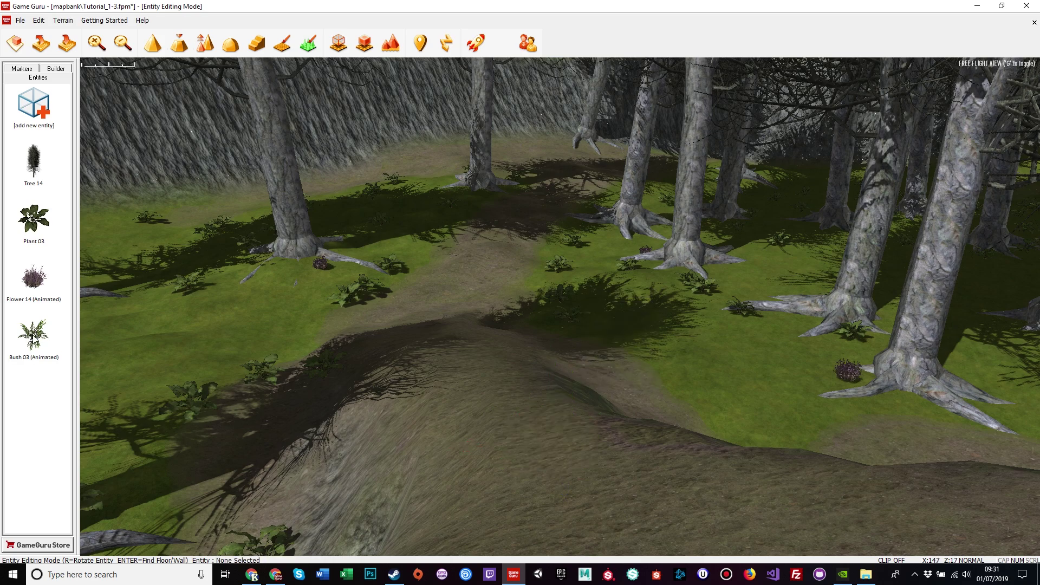
Step: Place Bush 03 (Animated) in the shaded grass beside the dirt path, near the tree in front of the rock wall
key("w")
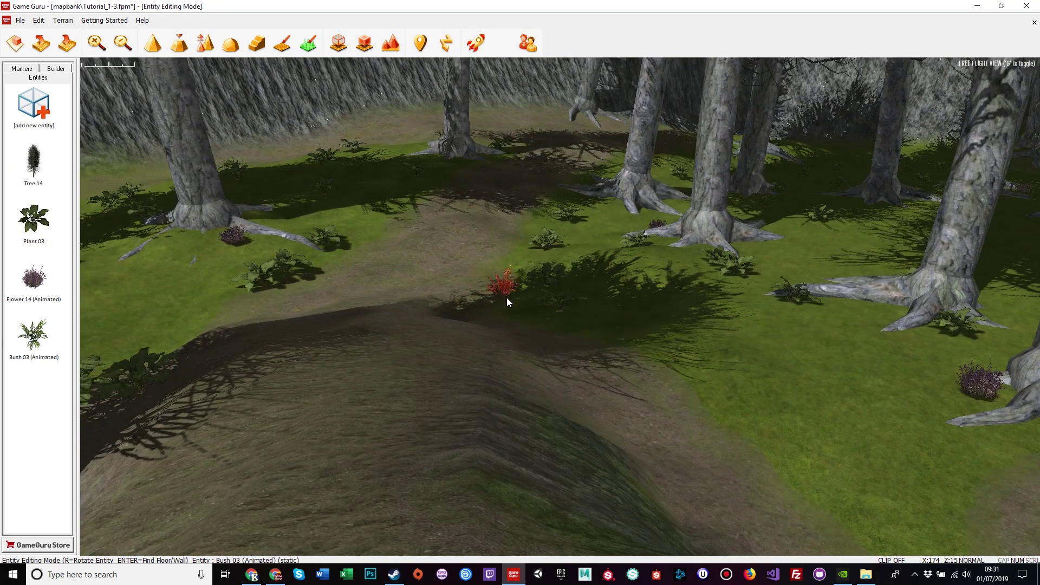
key("w")
right_click_drag(391, 243, 391, 163)
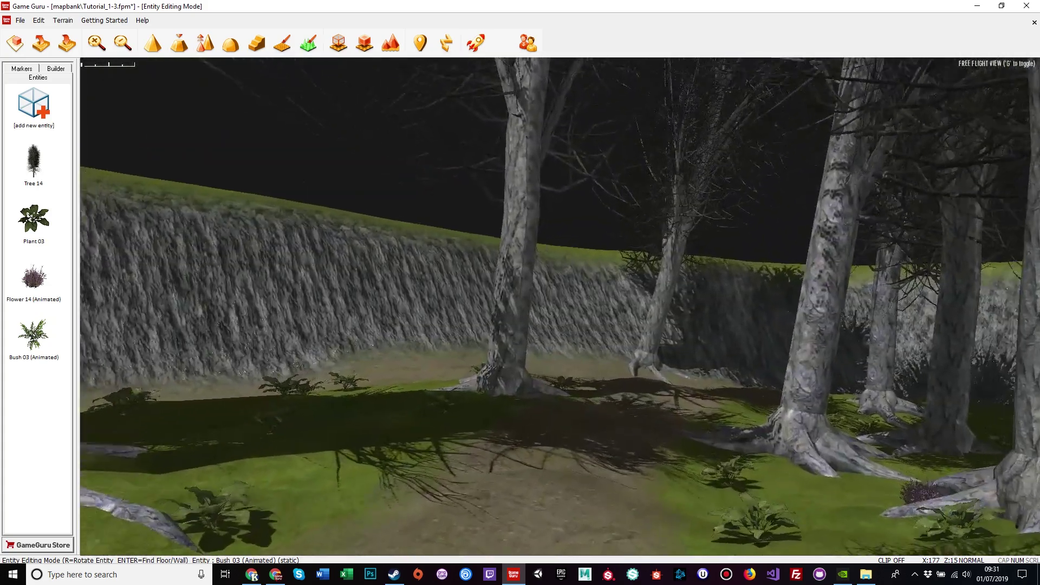
right_click_drag(390, 206, 419, 230)
left_click(456, 266)
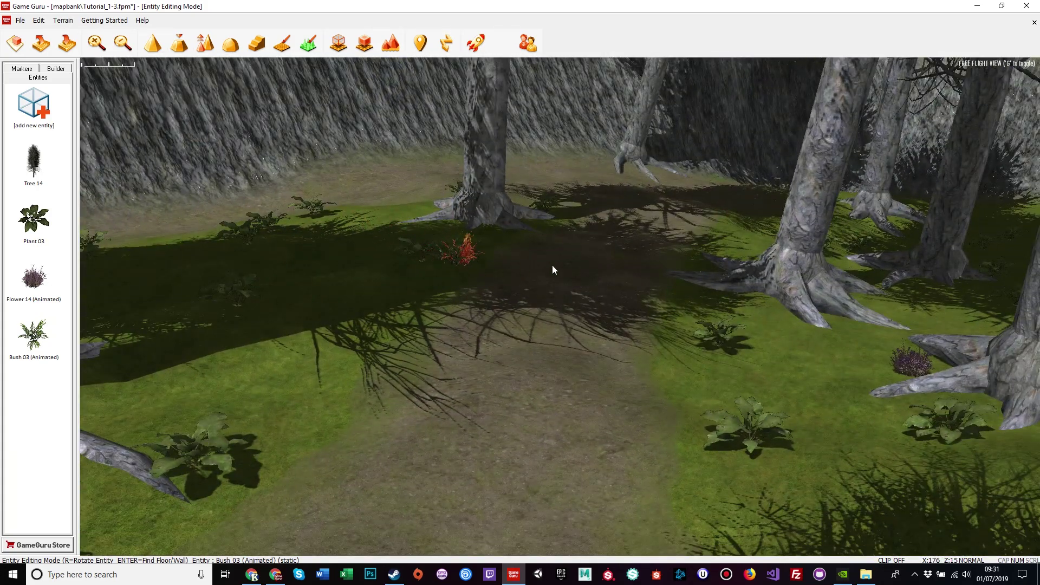
Step: Continue placing Bush 03 (Animated) plants around the forest
key("a")
right_click_drag(681, 276, 948, 347)
left_click(761, 302)
key("w")
key("s")
key("s")
Step: Place a Bush 03 (Animated) at the edge of the grass near the rock wall, behind the existing plants beyond the pool
right_click_drag(785, 303, 631, 255)
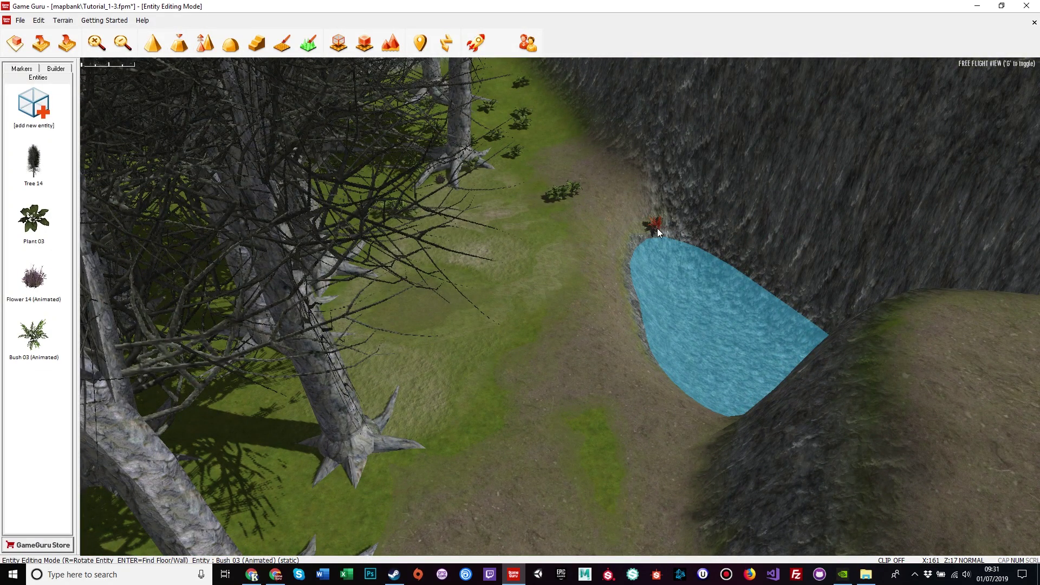
key("w")
right_click_drag(518, 185, 625, 262)
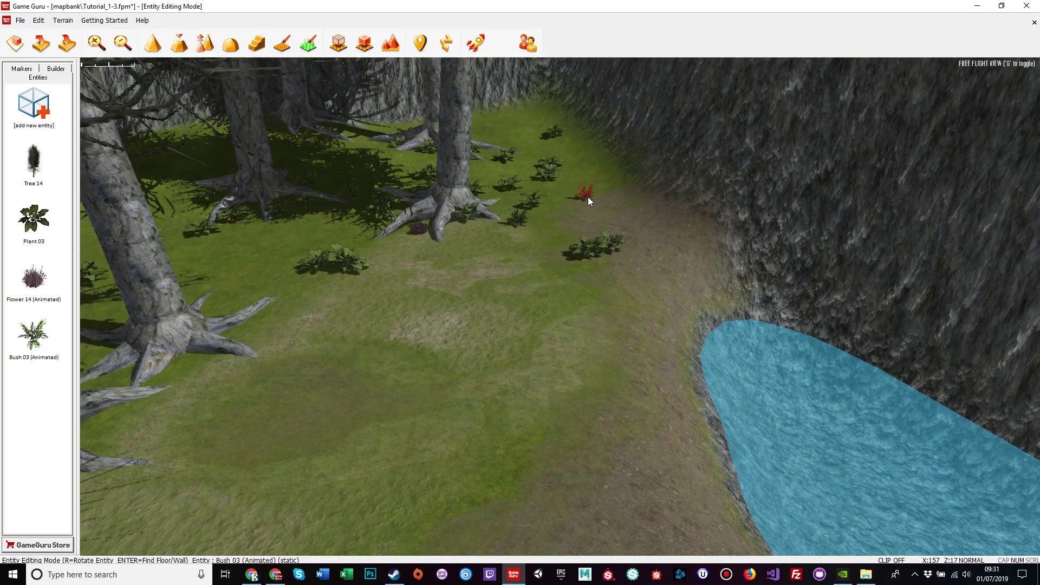
left_click_drag(588, 185, 360, 310)
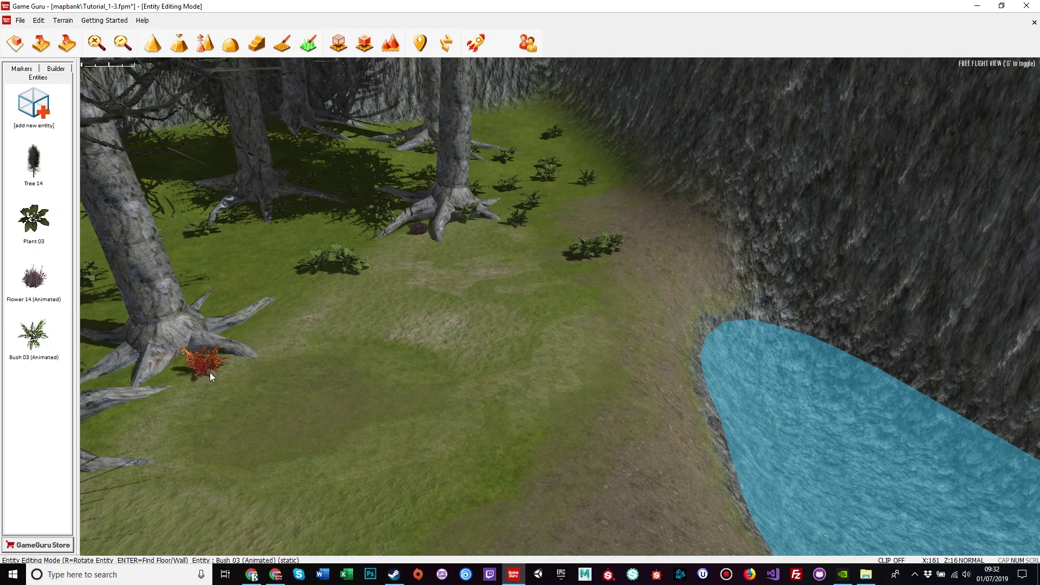
Step: Start test play and walk down the dirt path to examine the bush in the shaded grass beside it
right_click_drag(456, 389, 336, 374)
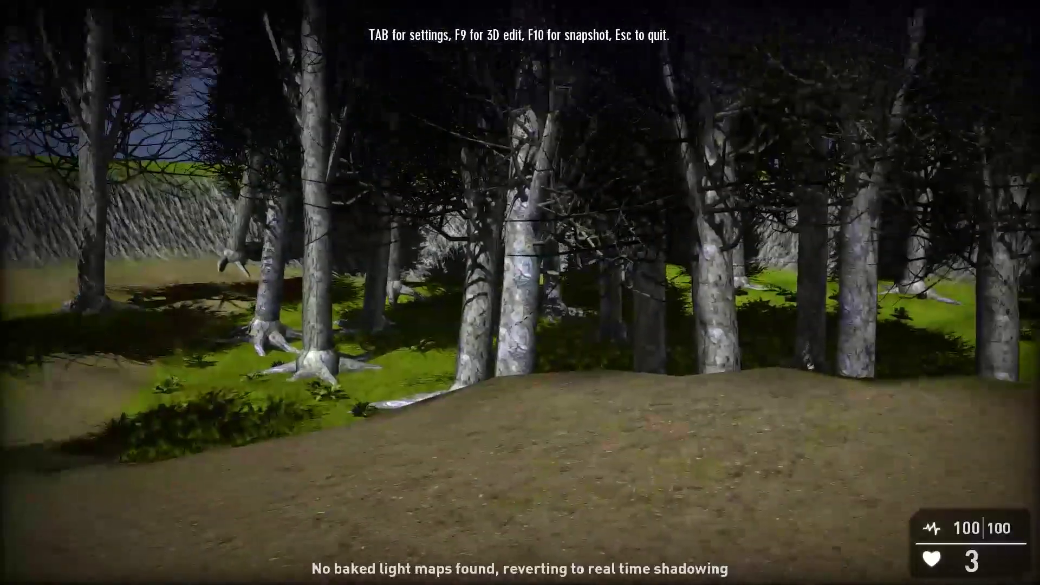
key("w")
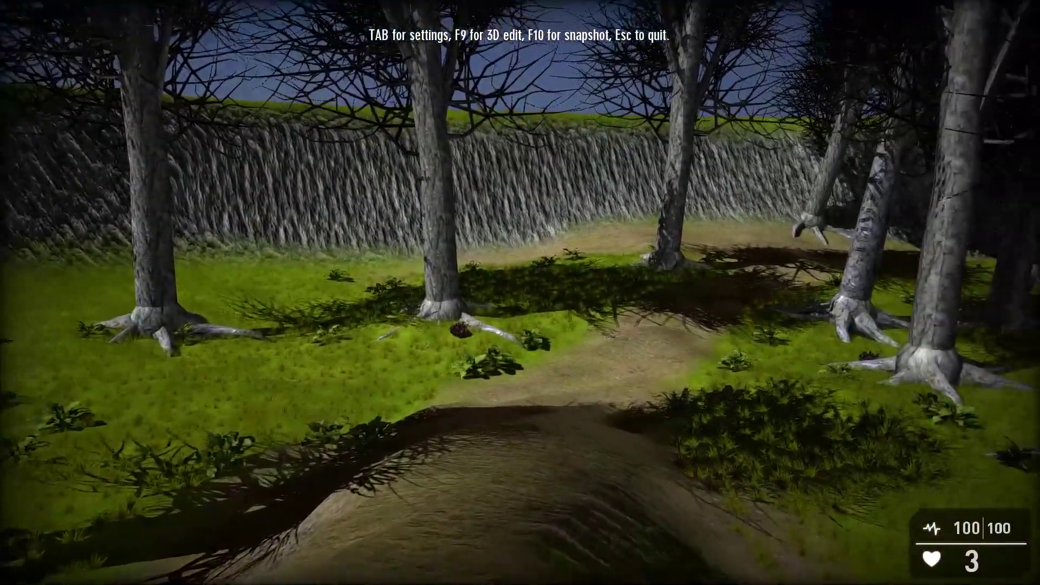
key("w")
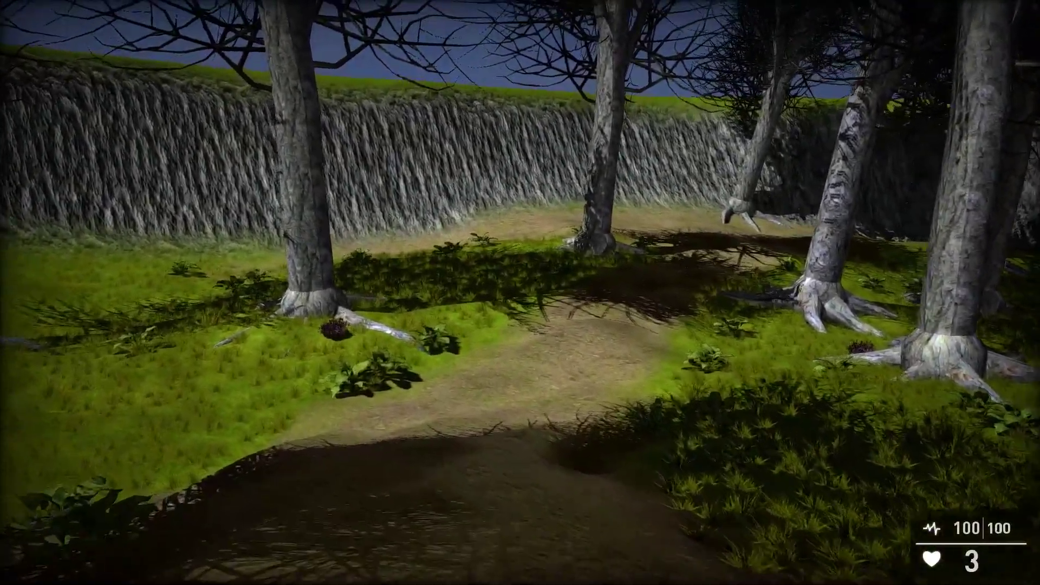
key("w")
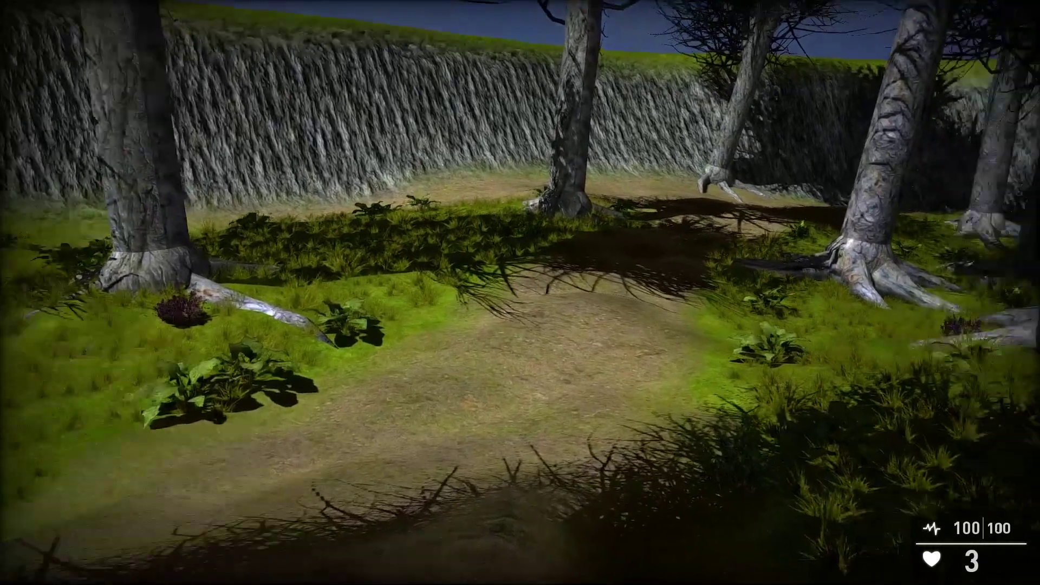
key("w")
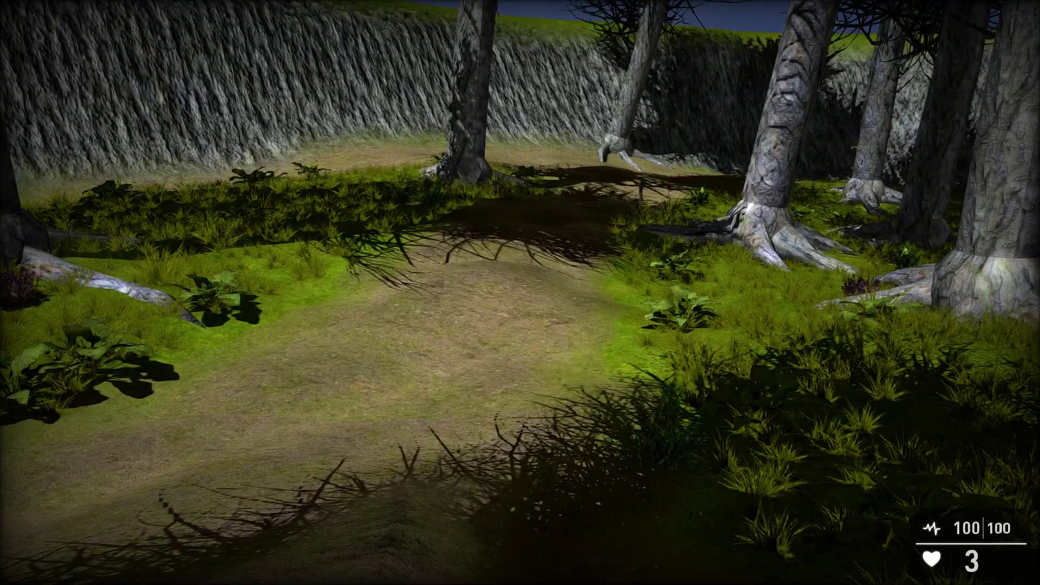
key("w")
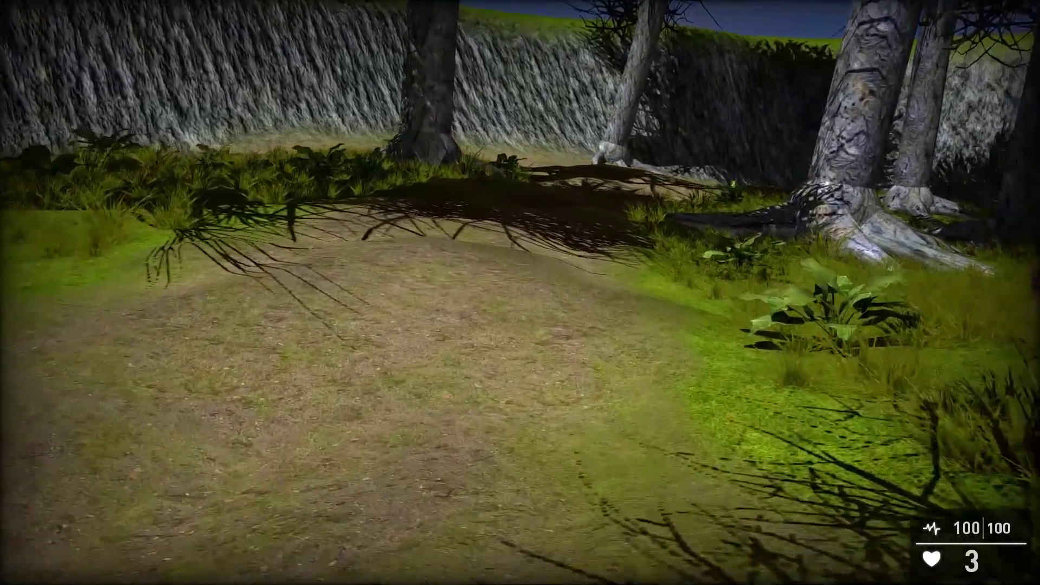
key("w")
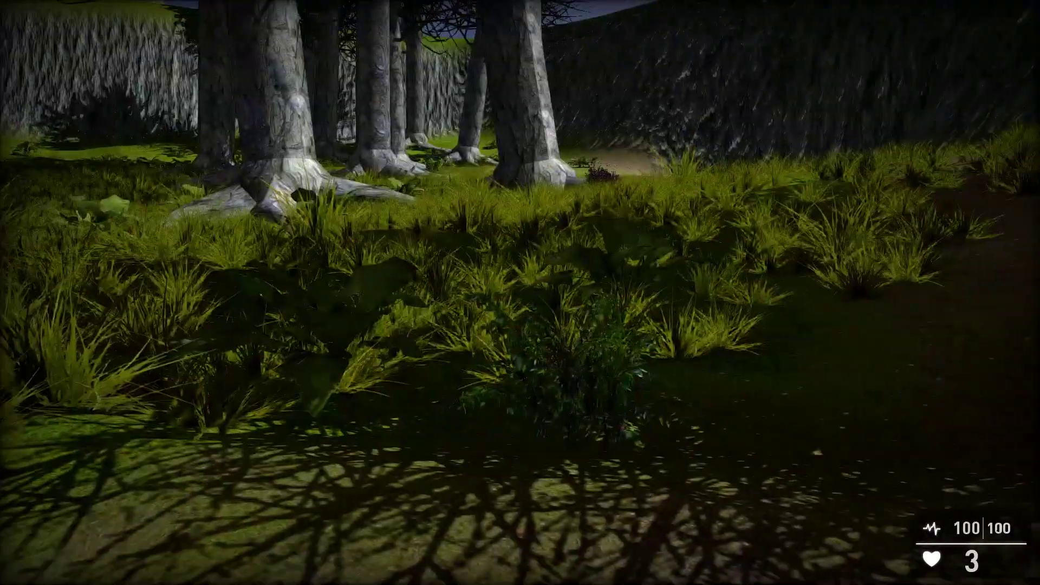
key("w")
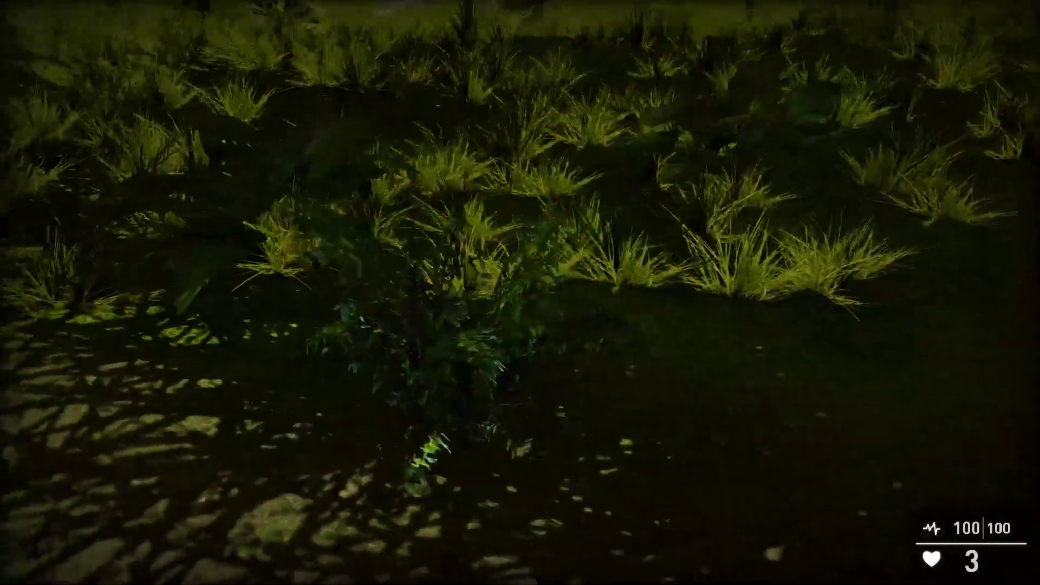
key("d")
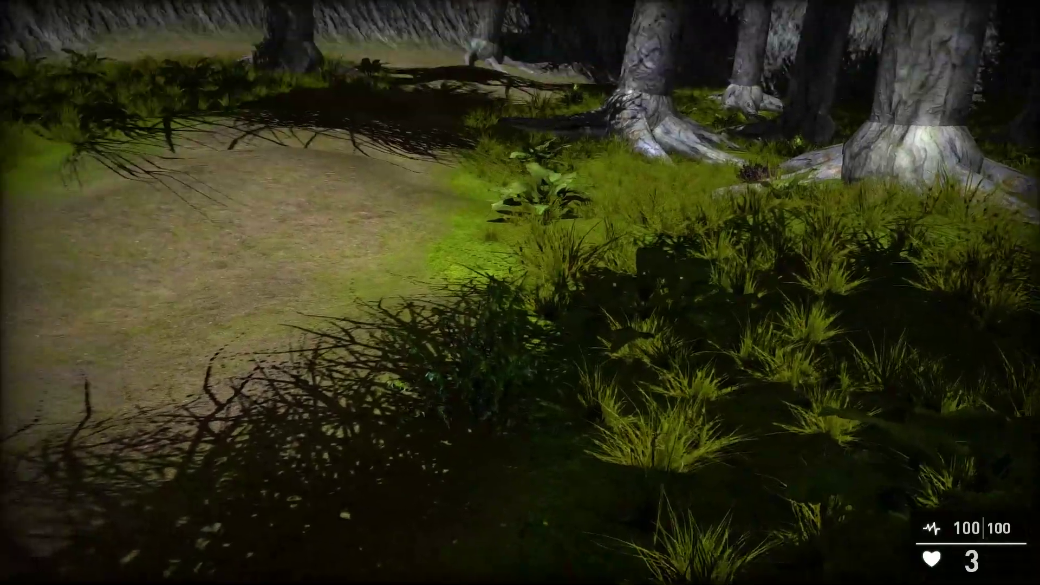
Step: Follow the dirt path to the shaded tree before the rock wall and examine the bush and surrounding grass there
key("w")
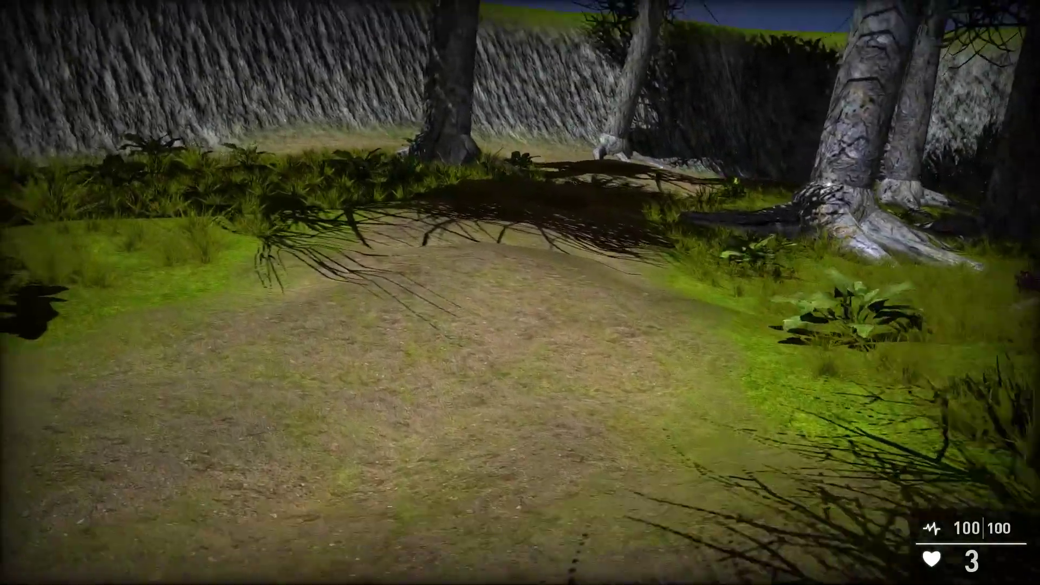
key("w")
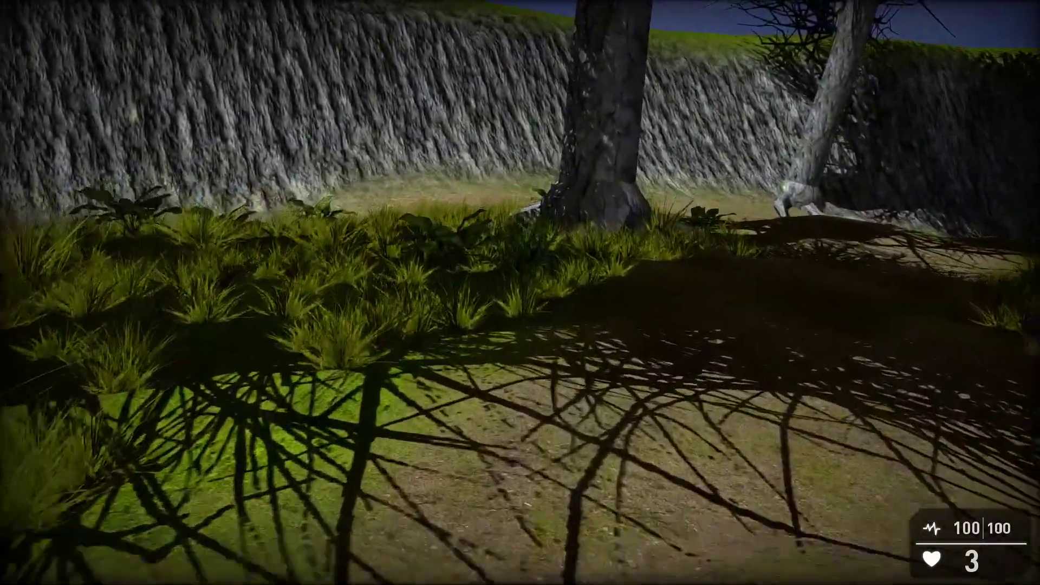
key("w")
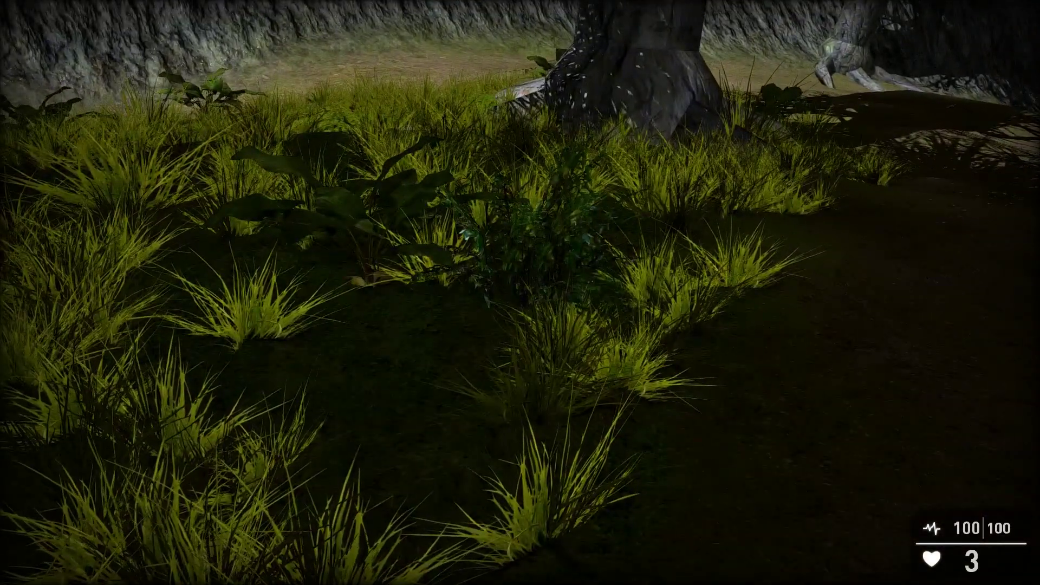
key("w")
key("w")
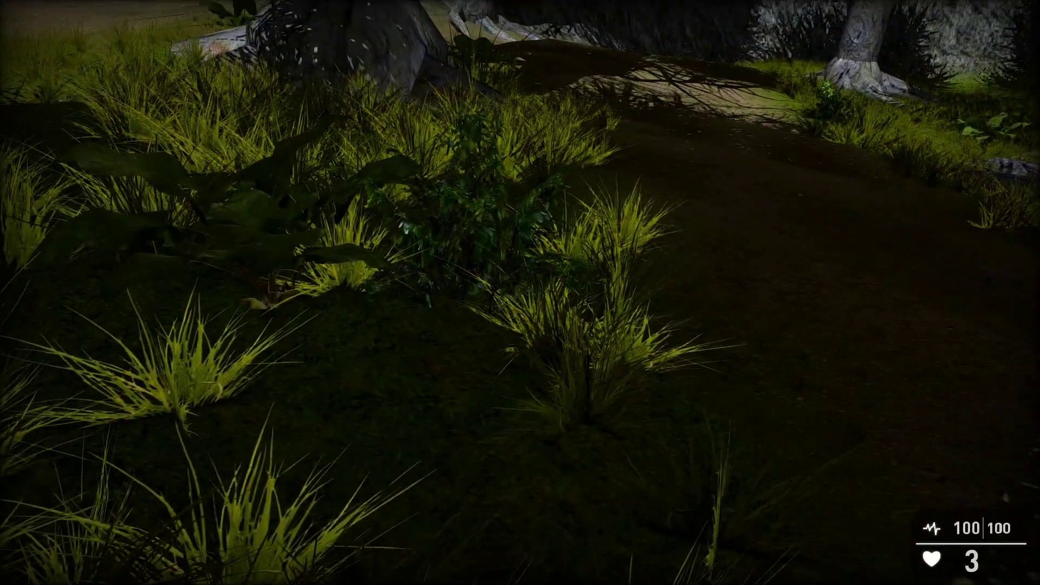
key("w")
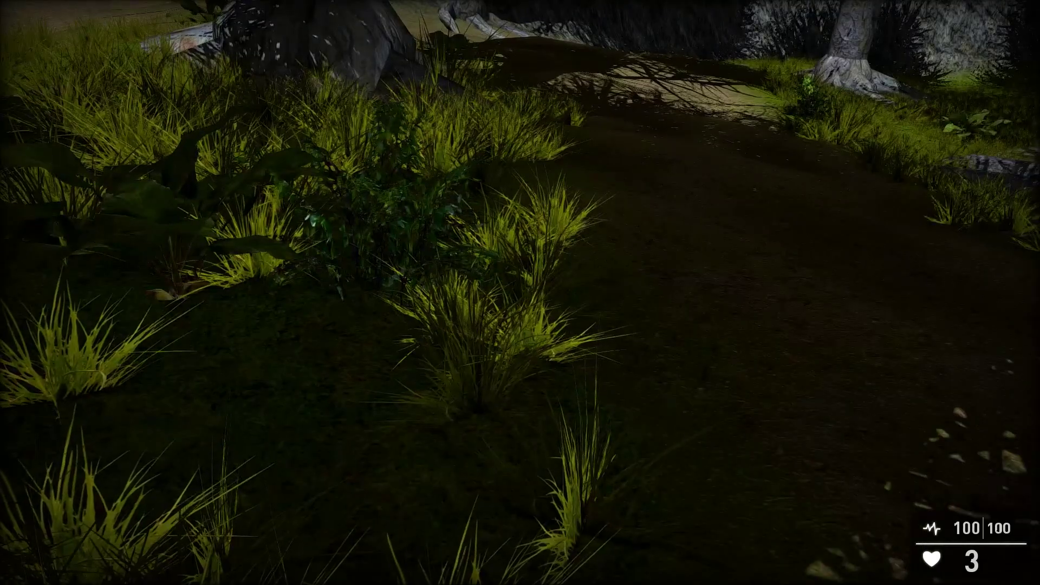
key("w")
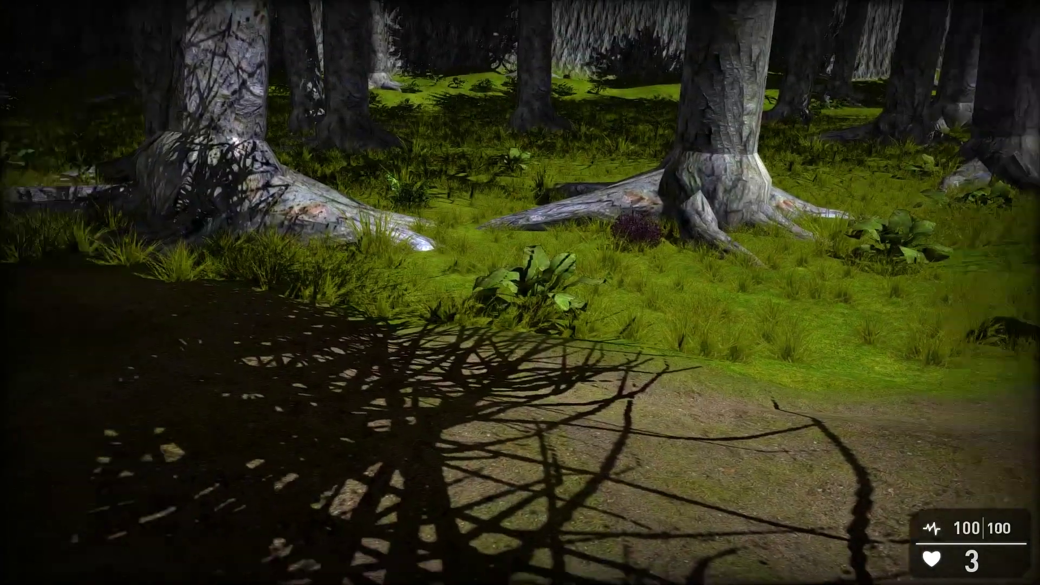
key("w")
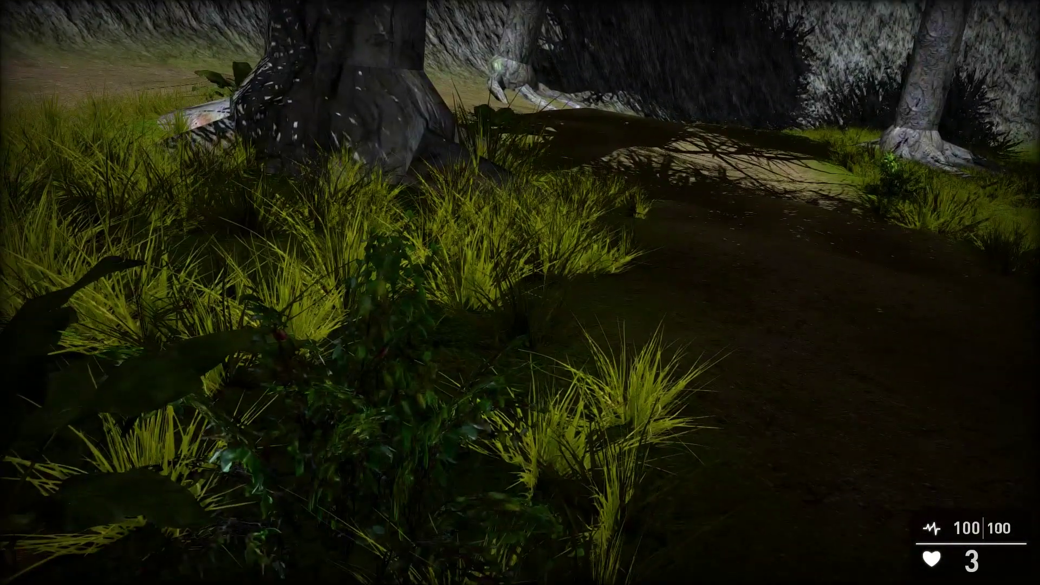
key("w")
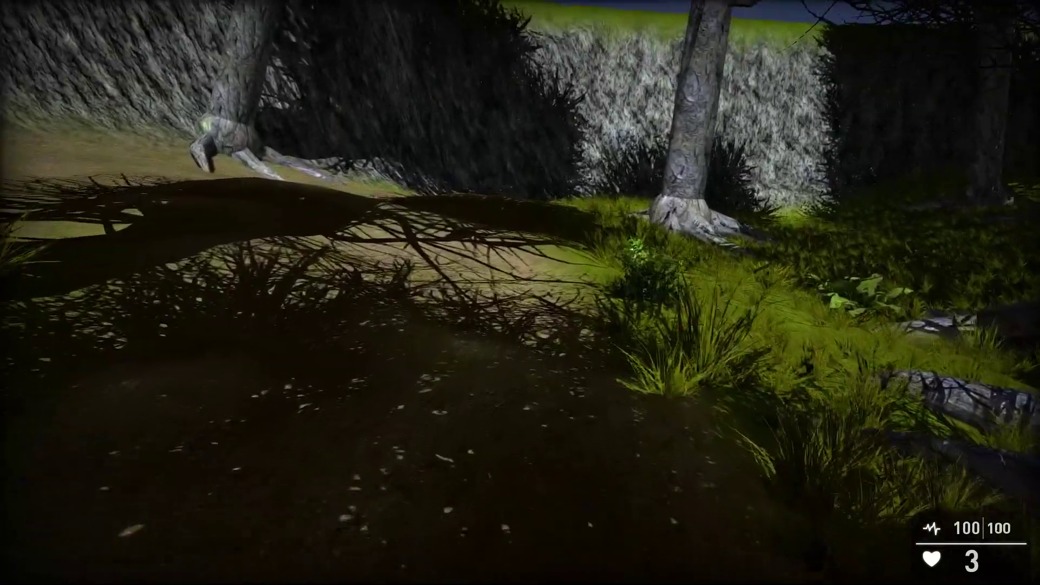
Step: Cross the grass toward the pool and inspect the flowers and bushes around the tree roots and near the rock wall
key("w")
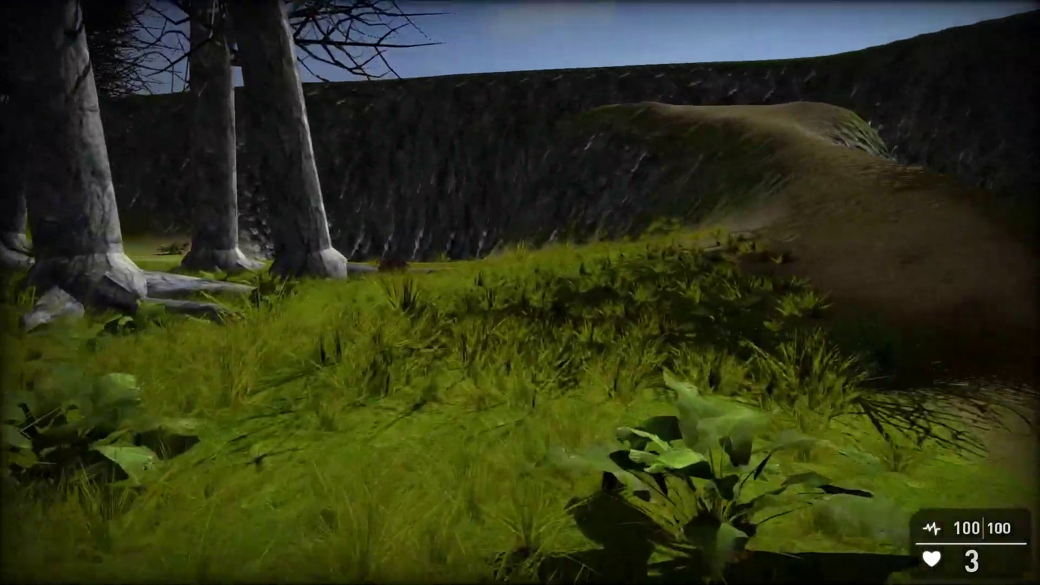
key("w")
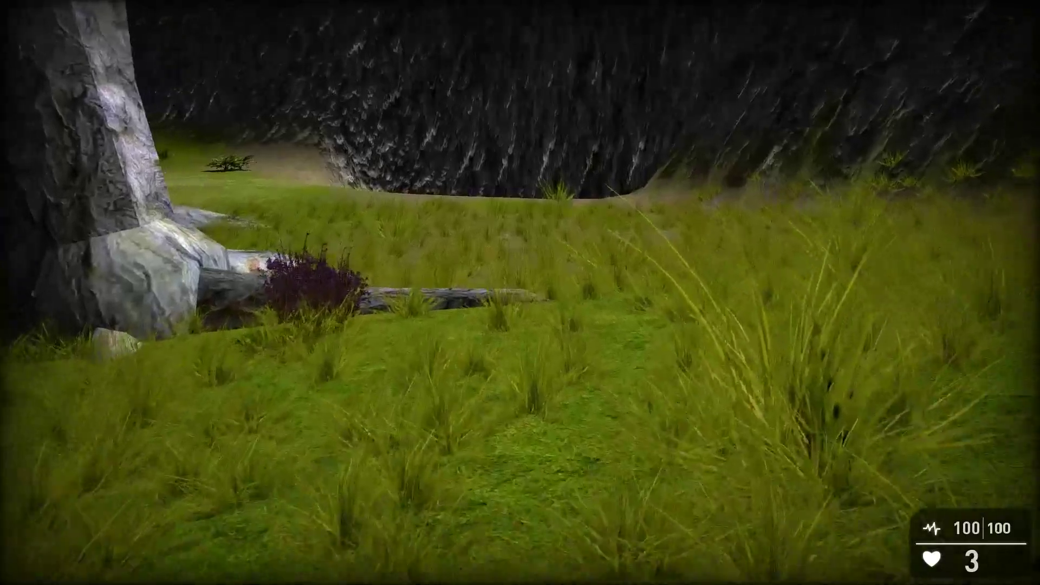
key("w")
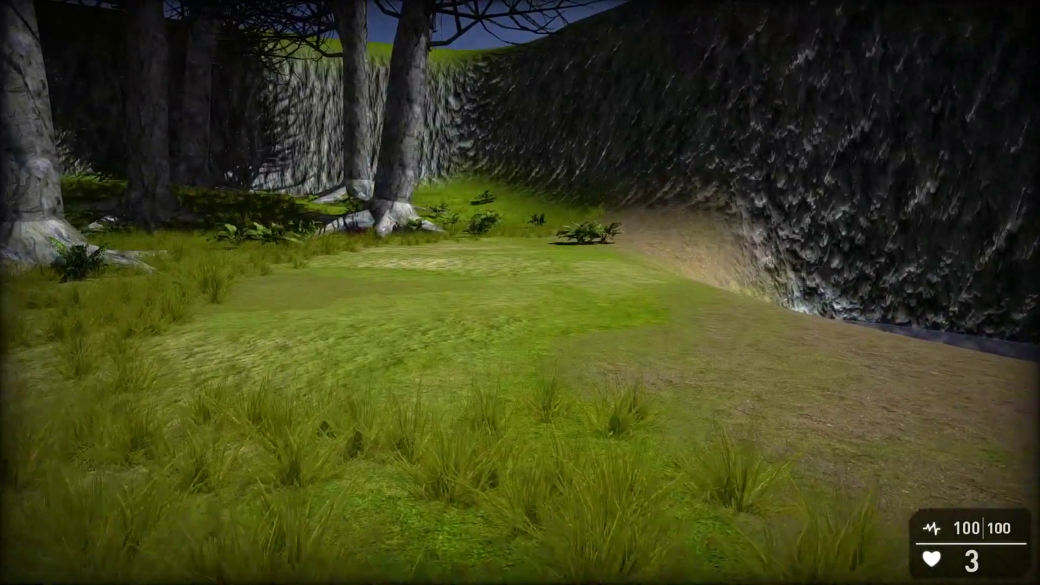
key("w")
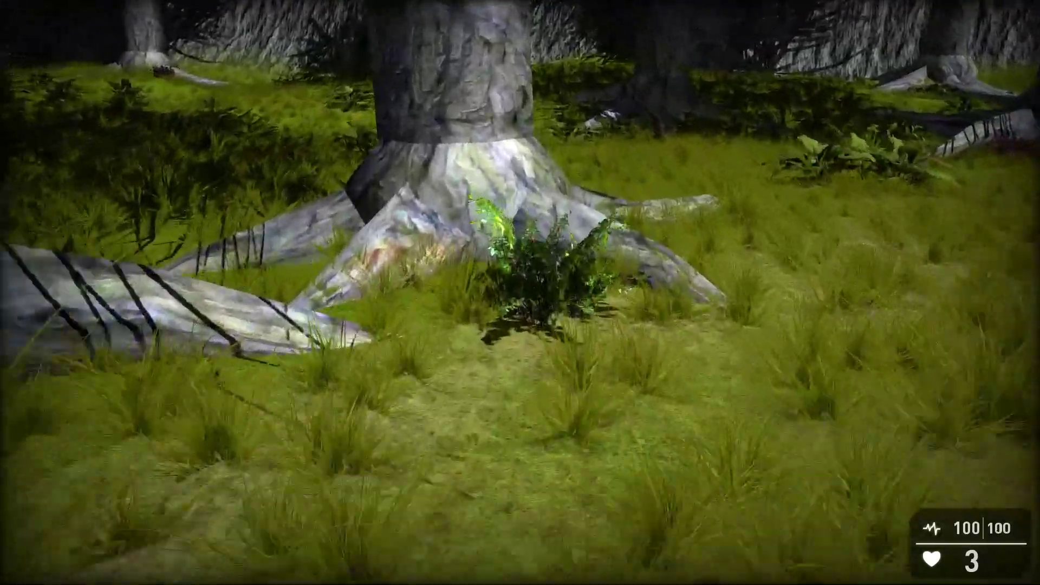
key("w")
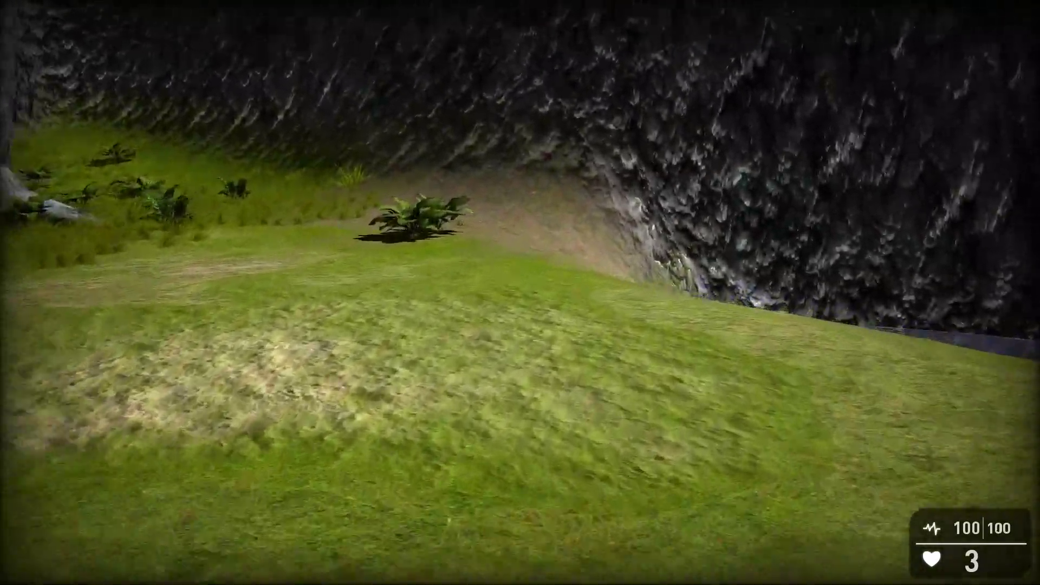
key("w")
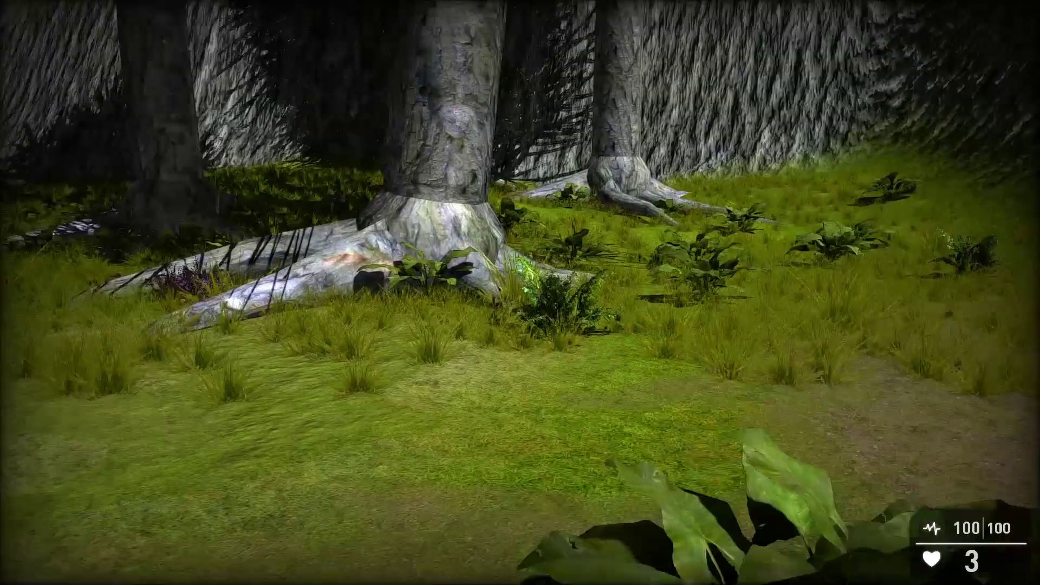
key("w")
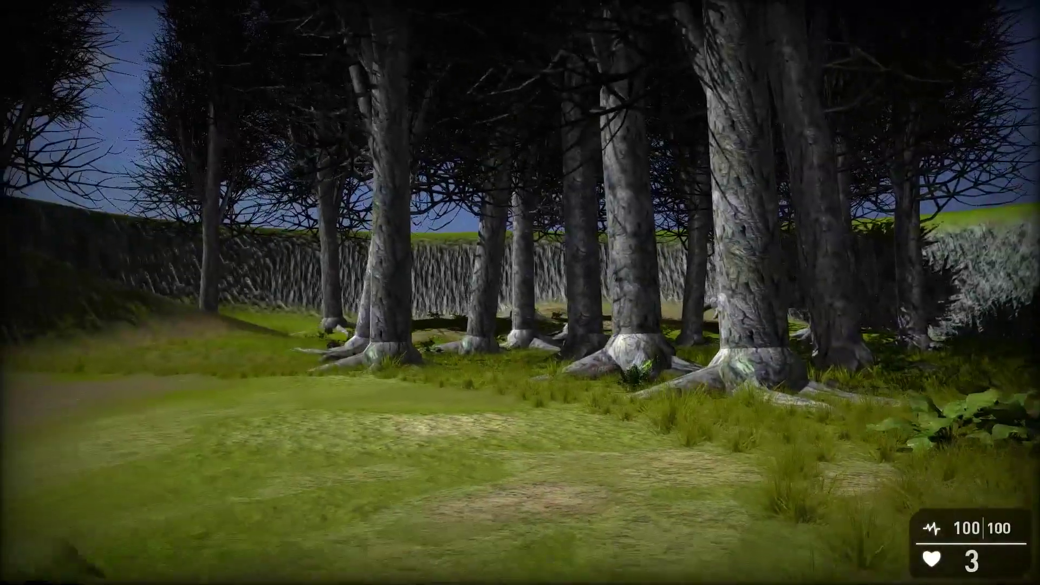
Step: Walk around the grassy clearing and examine the flowers and leafy plants among the trees
key("s")
key("w")
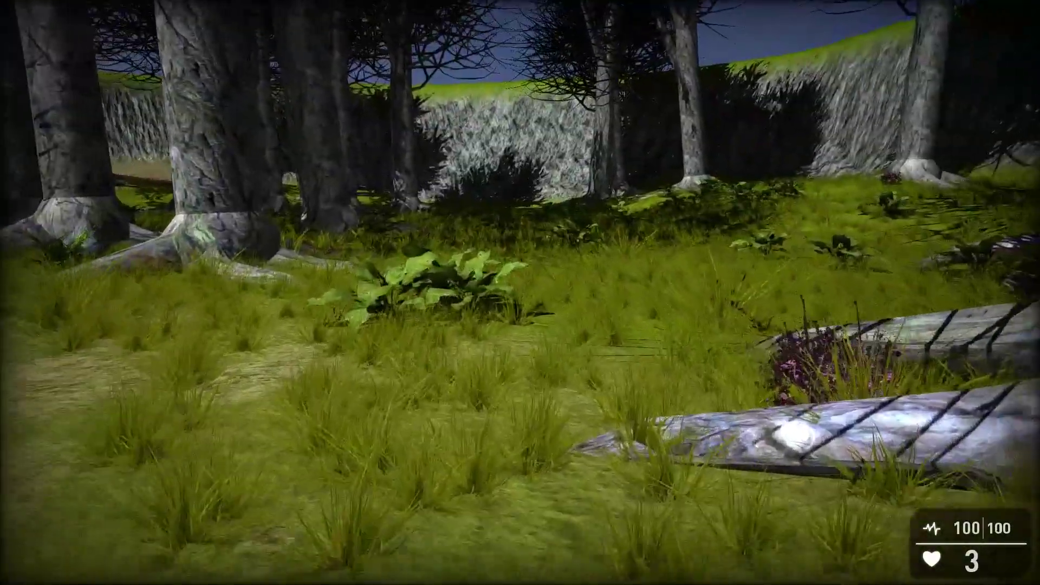
key("w")
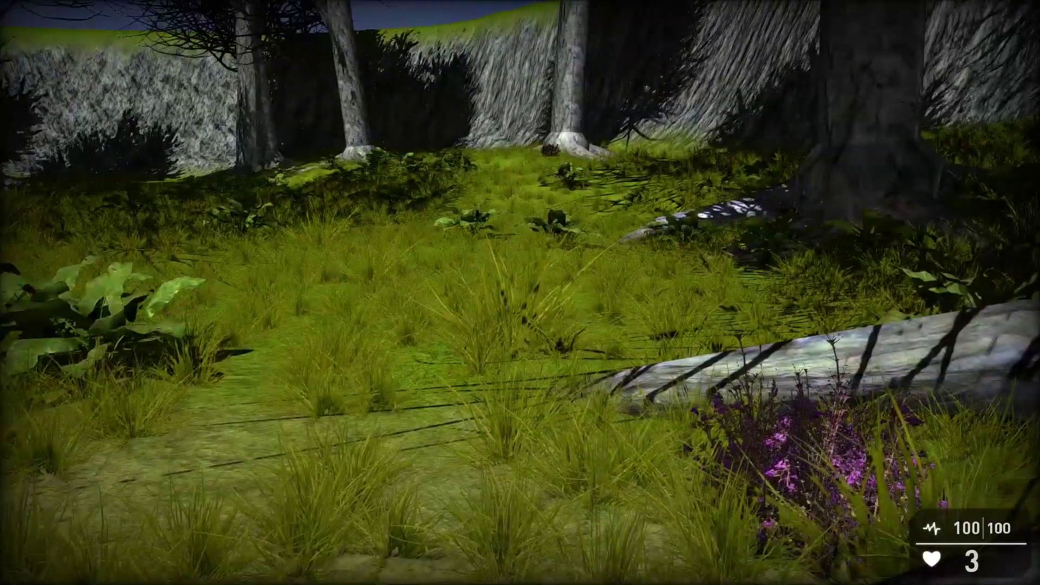
key("w")
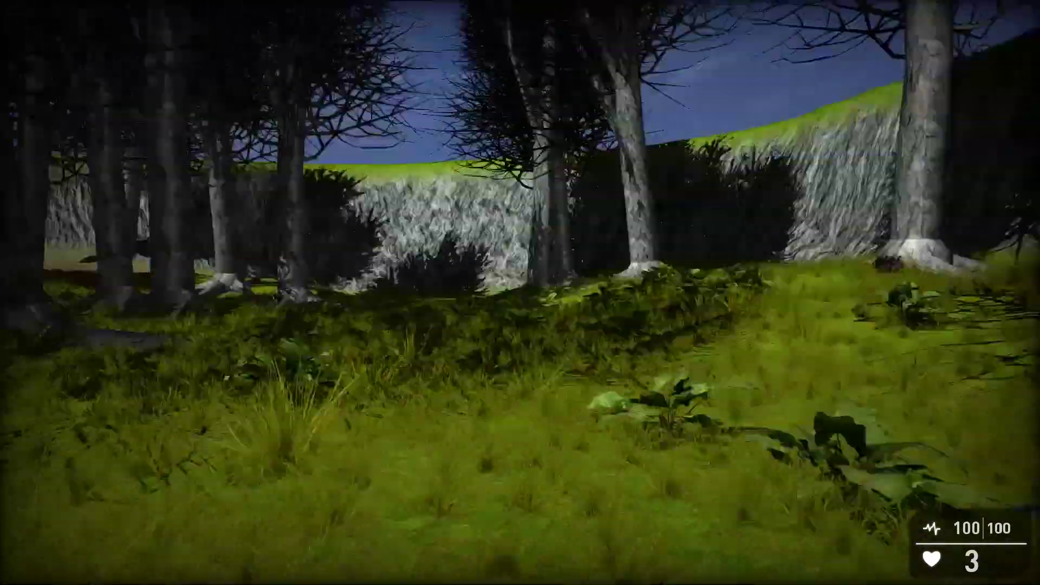
key("w")
key("d")
key("w")
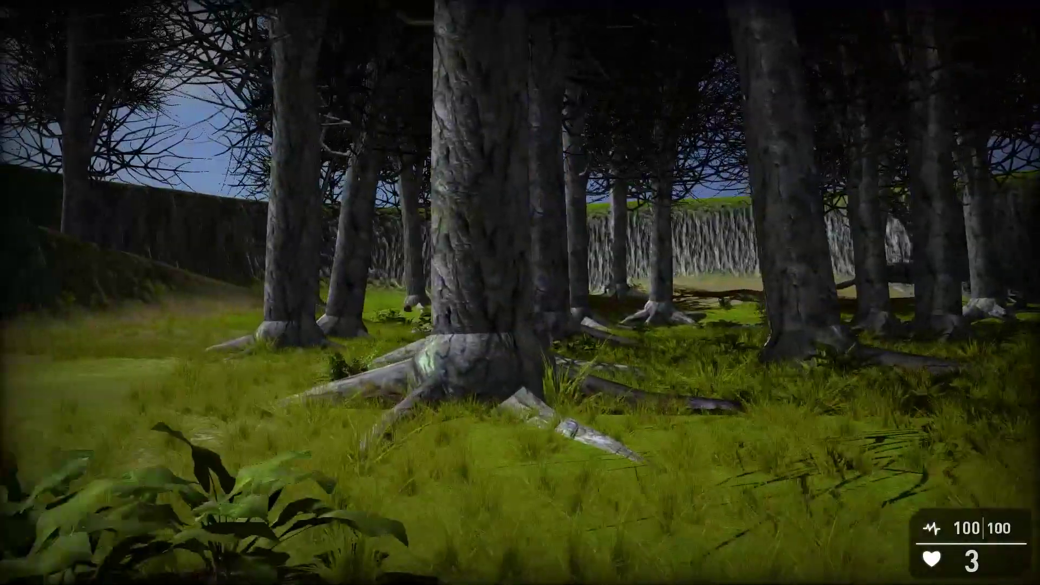
key("s")
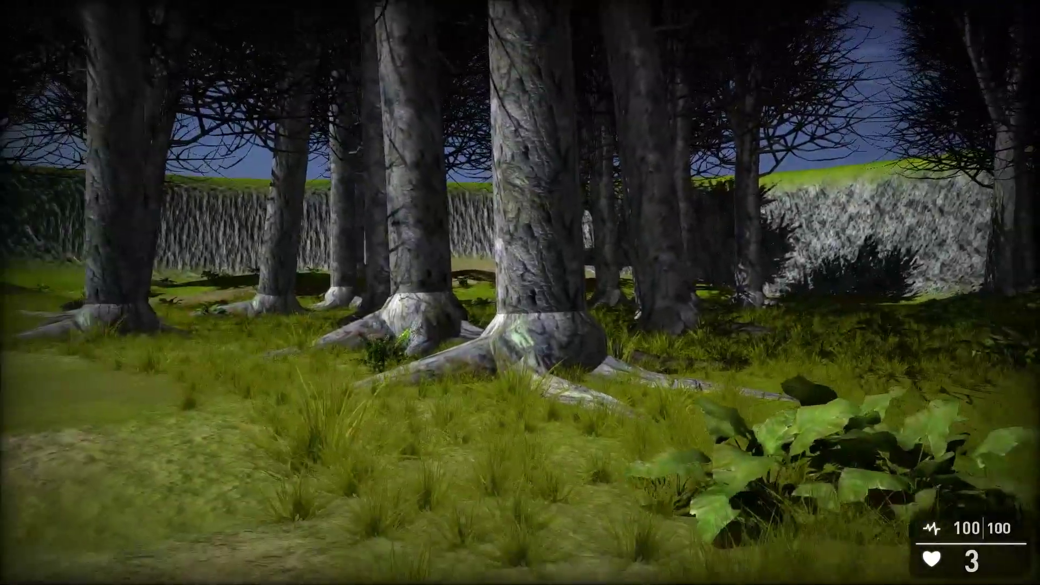
key("w")
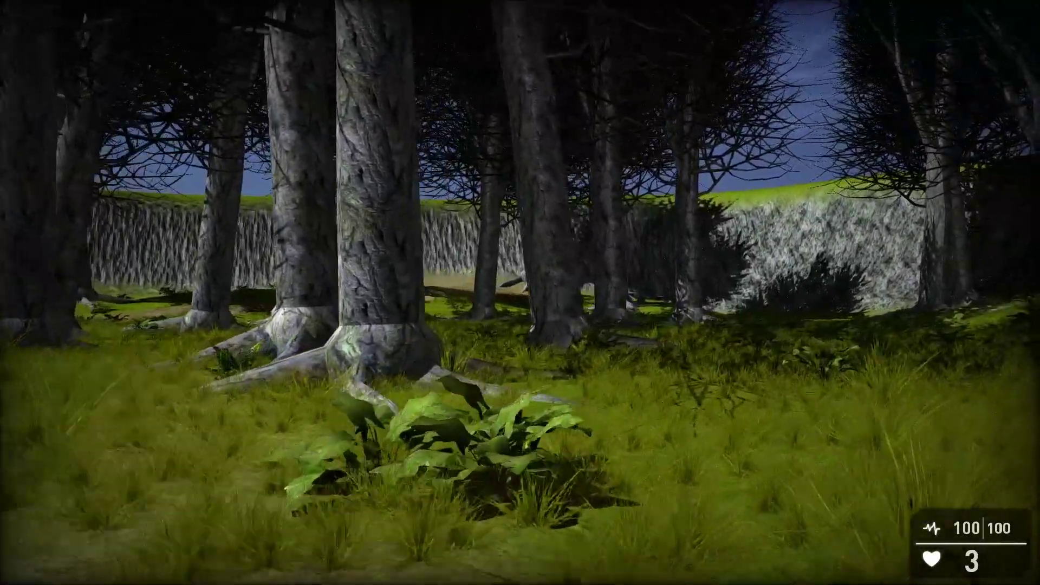
key("w")
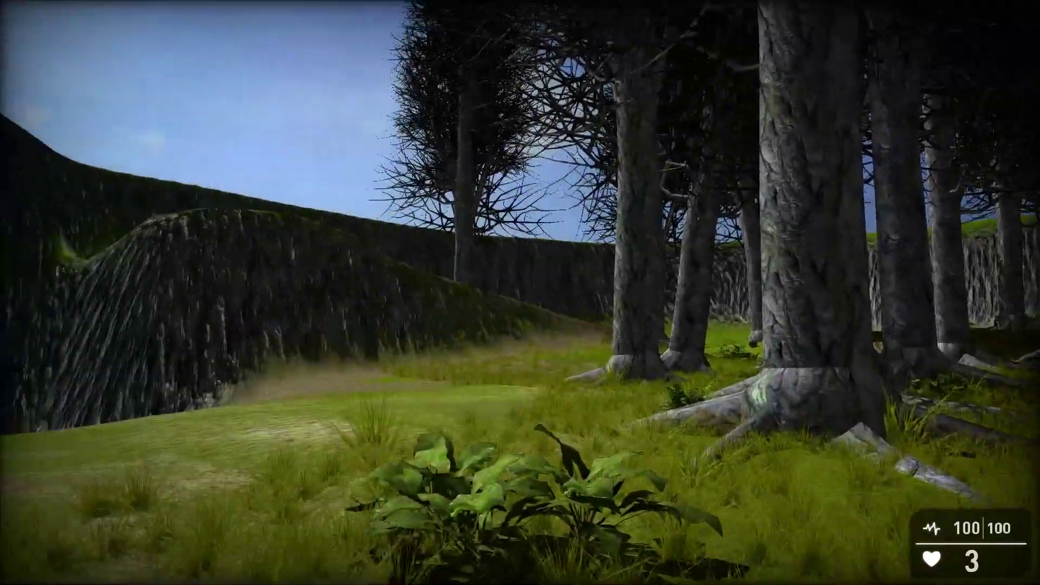
Step: View the pool, then walk back past the trees and up the dirt hill to review the scenery
key("w")
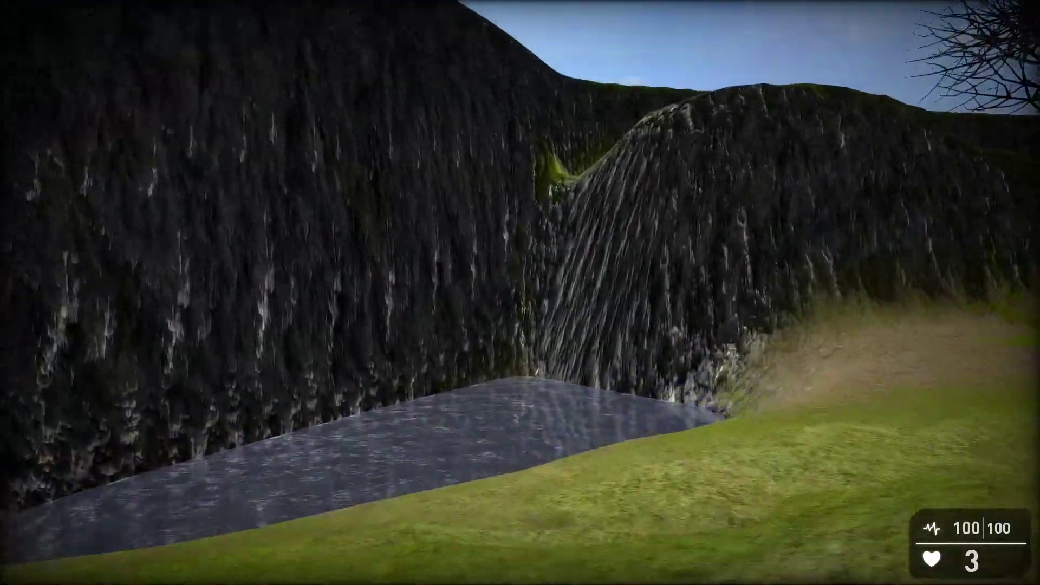
key("w")
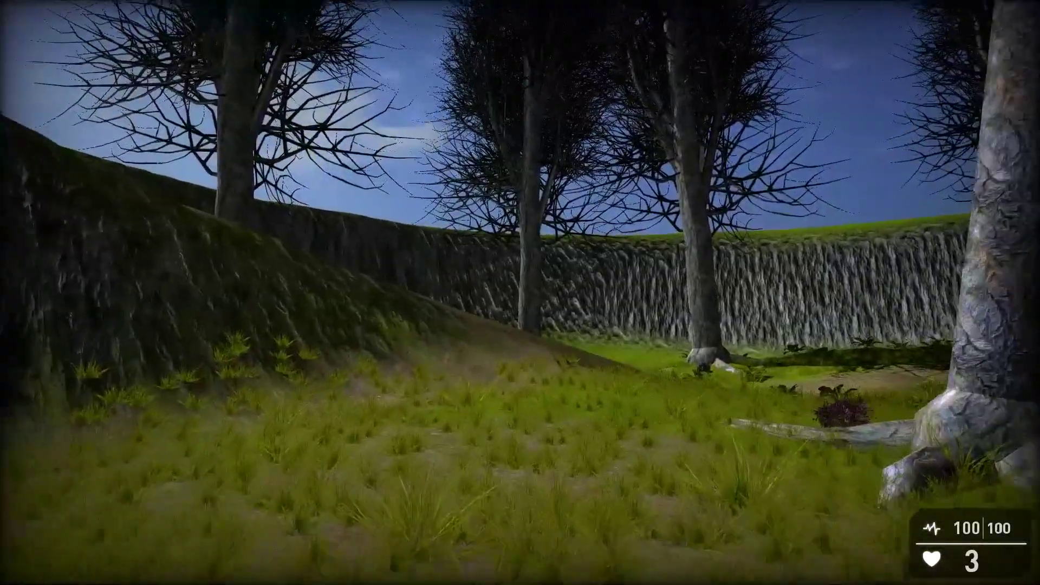
key("w")
key("w")
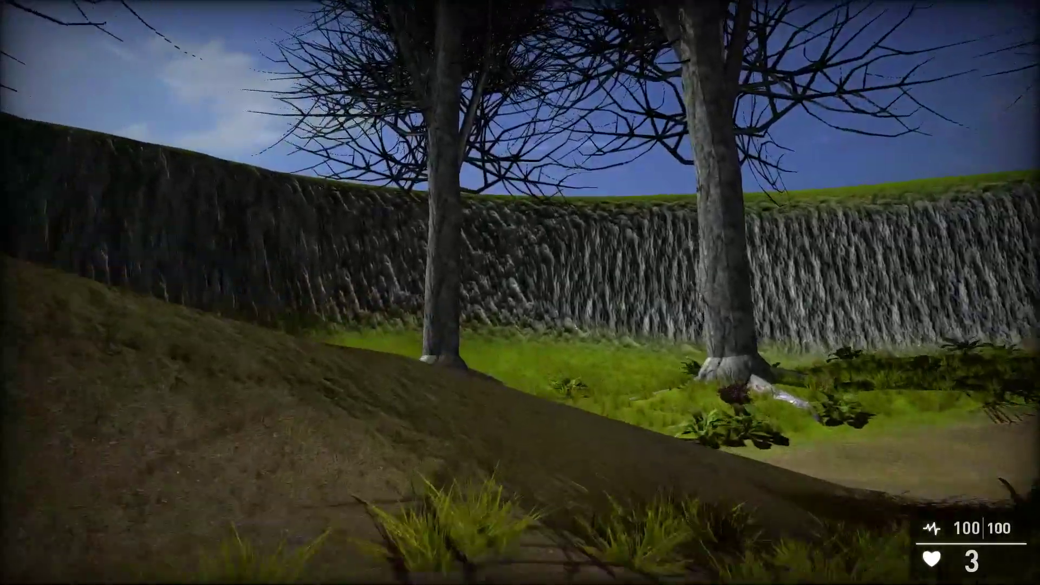
key("w")
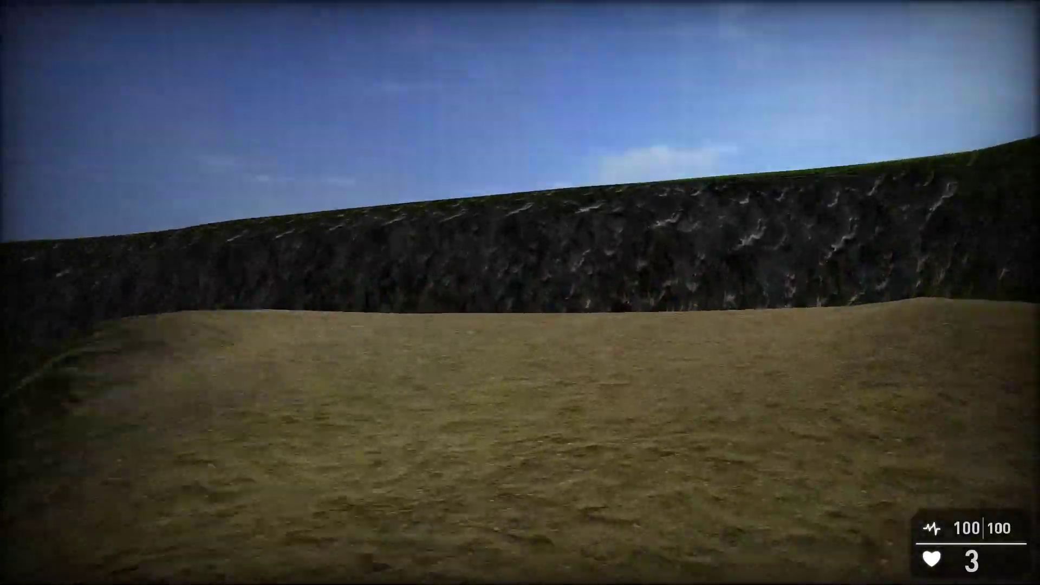
Step: Walk along the dirt hilltop and review the pool, the tree groups, the dirt path and the plants near the rock walls from above
key("w")
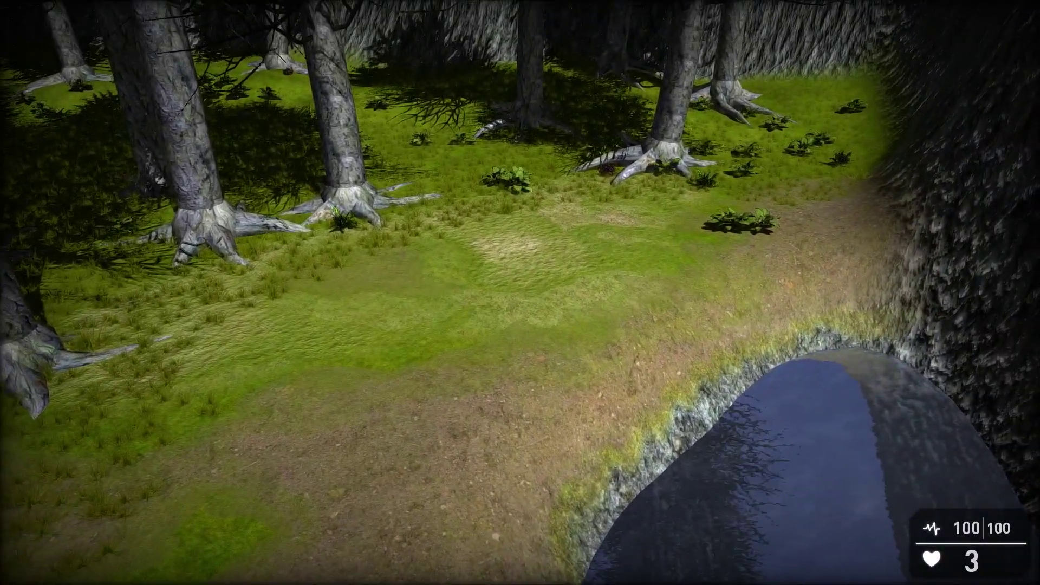
key("w")
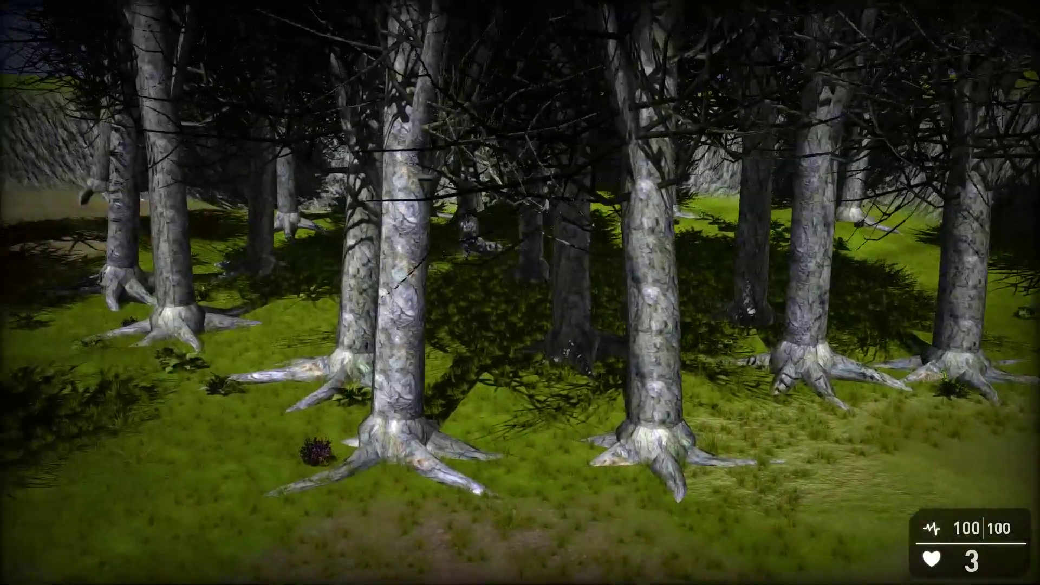
key("w")
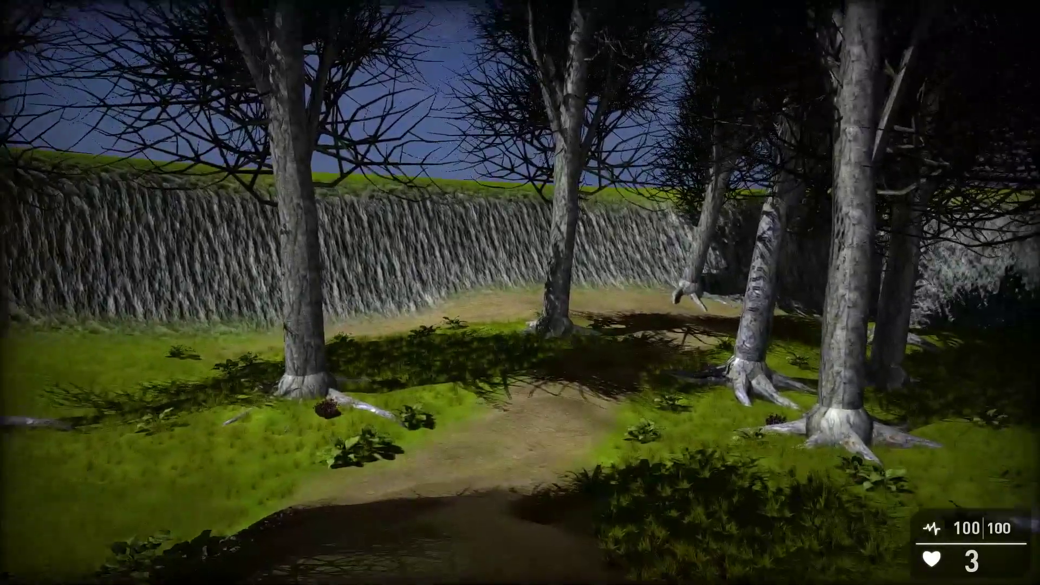
key("w")
key("a")
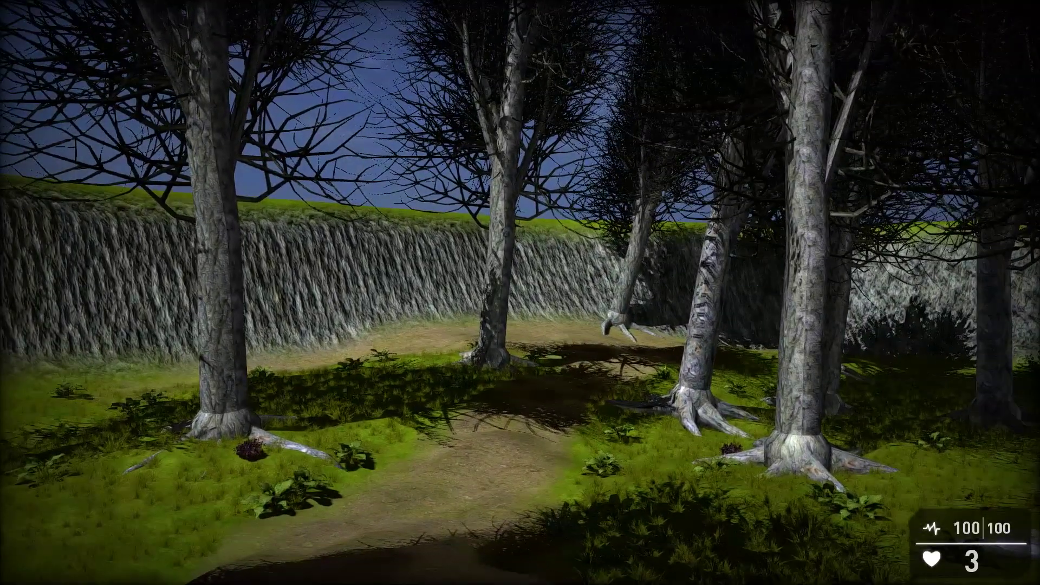
key("w")
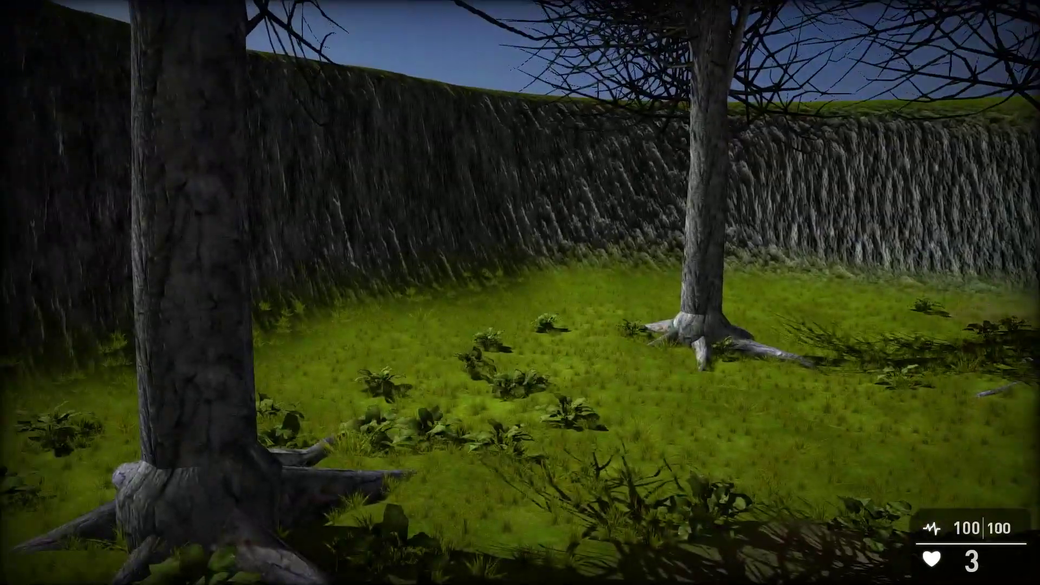
key("w")
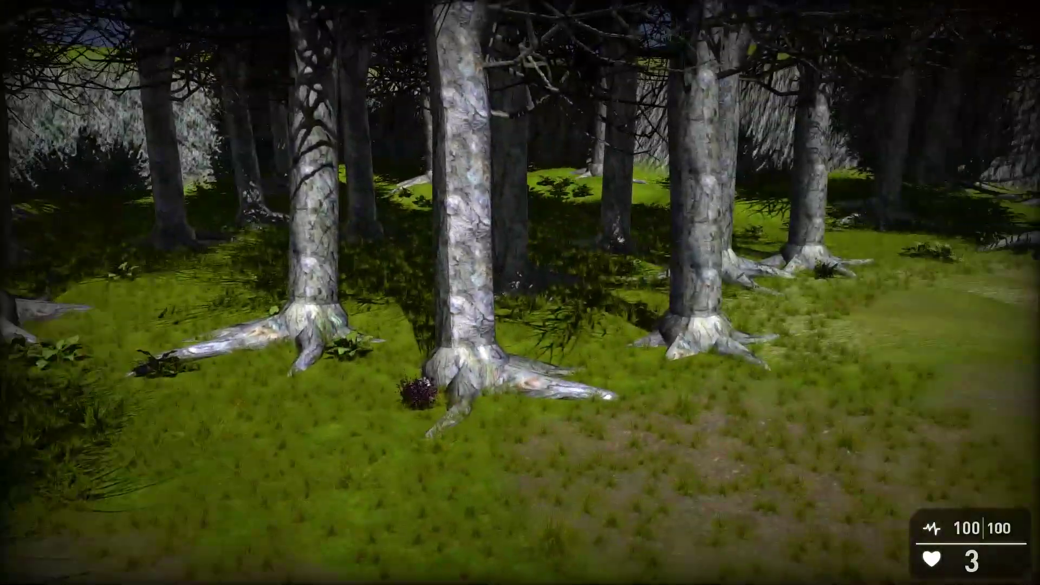
key("w")
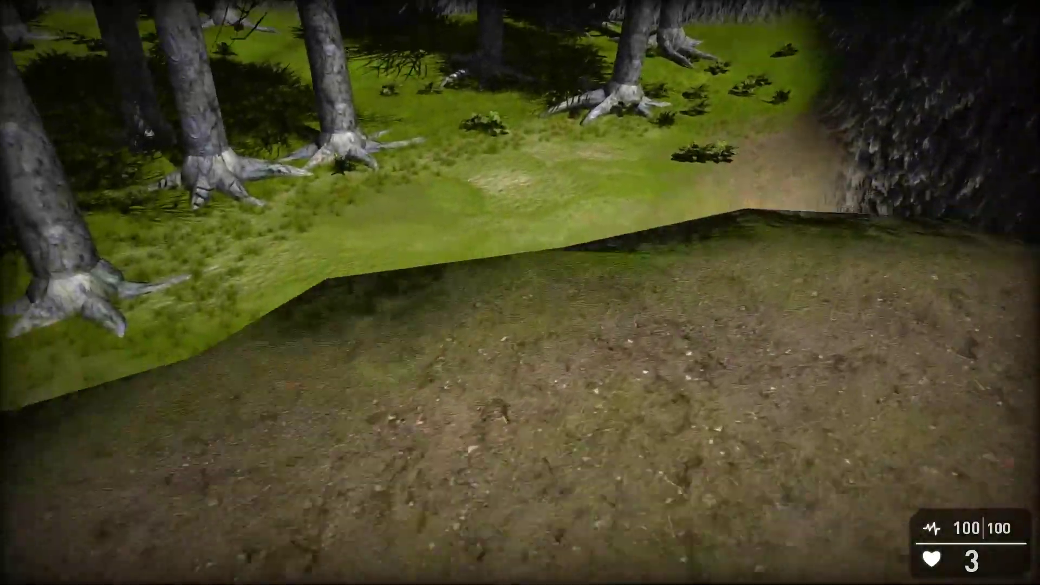